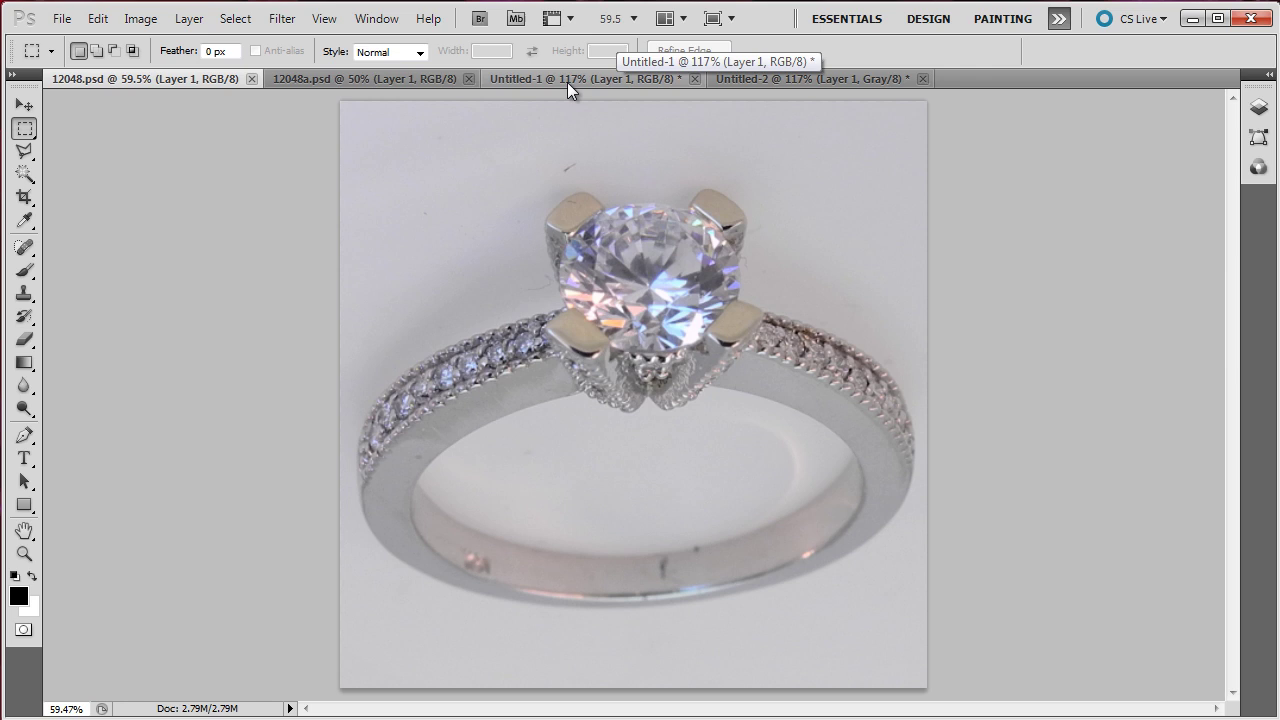
Switch to the Untitled-2 document showing the grayscale ring setting
{"action": "left_click", "coordinate": [824, 78]}
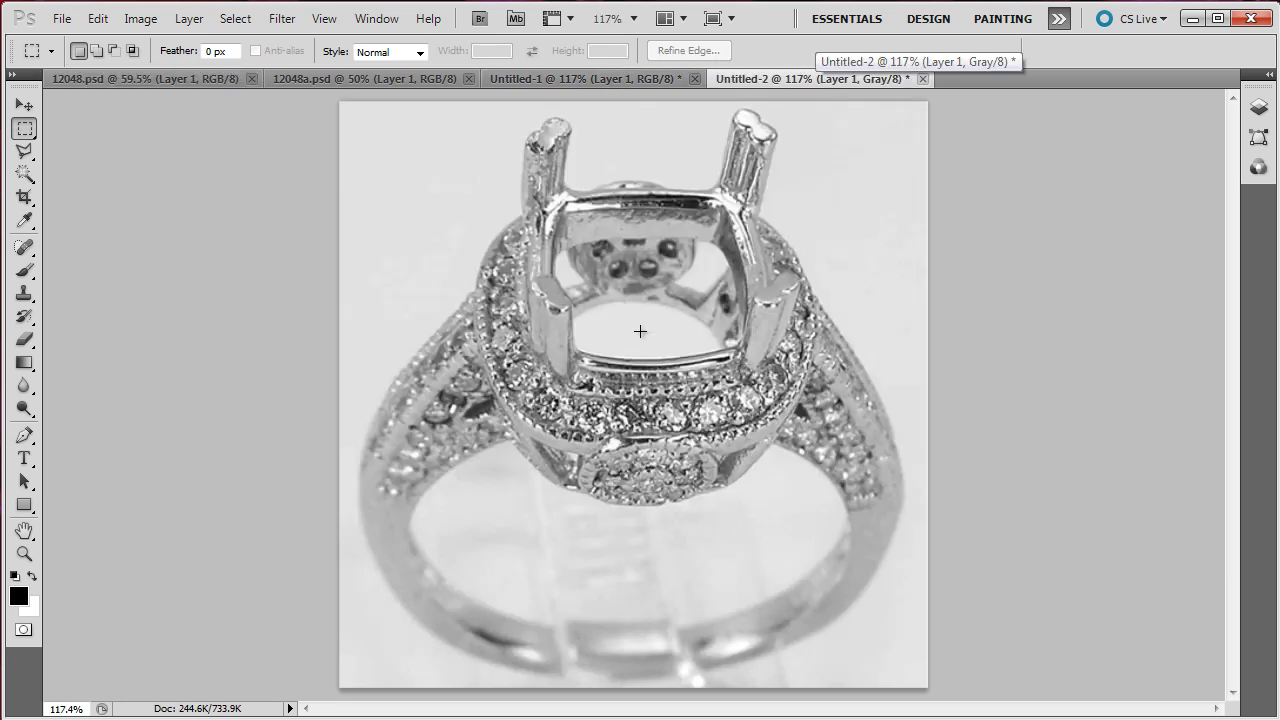
Expand the Layers panel and zoom in on the ring's prongs and halo
{"action": "left_click", "coordinate": [1269, 77]}
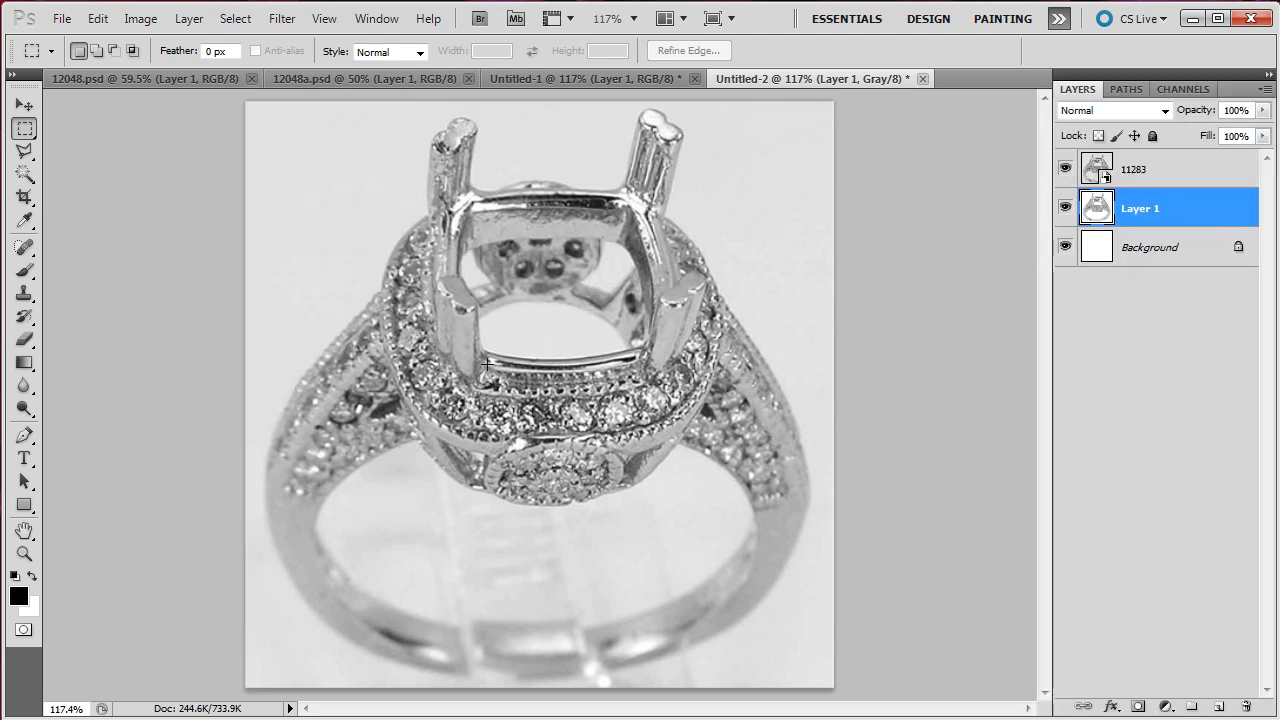
{"action": "key", "text": "z"}
{"action": "left_click", "coordinate": [331, 300]}
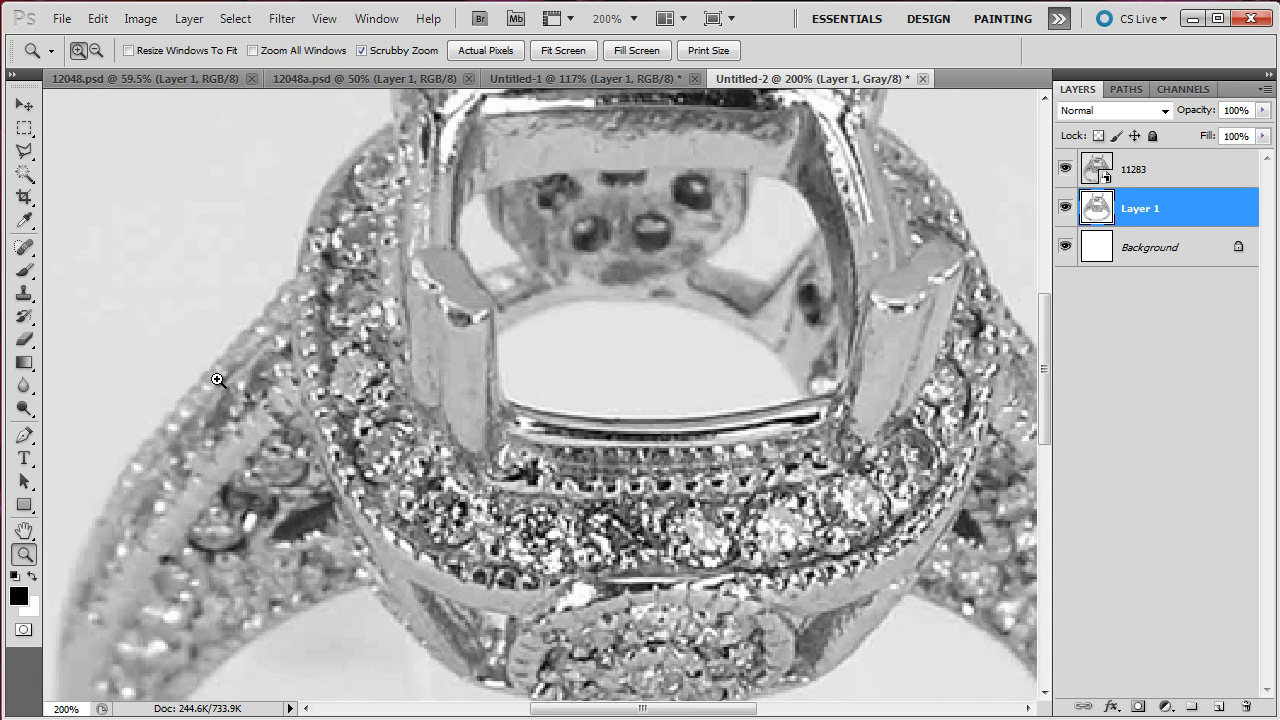
{"action": "left_click", "coordinate": [217, 380]}
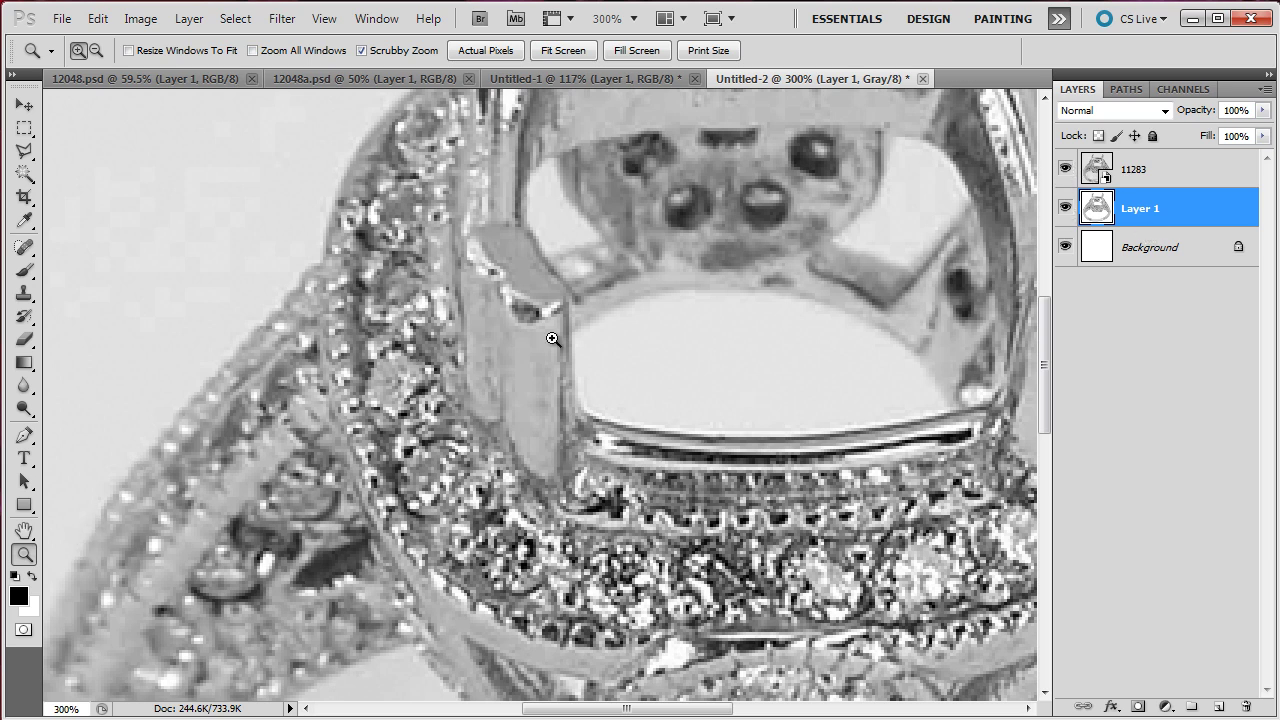
Toggle layer 11283's visibility to compare, then fit the ring on screen
{"action": "left_click", "coordinate": [1065, 169]}
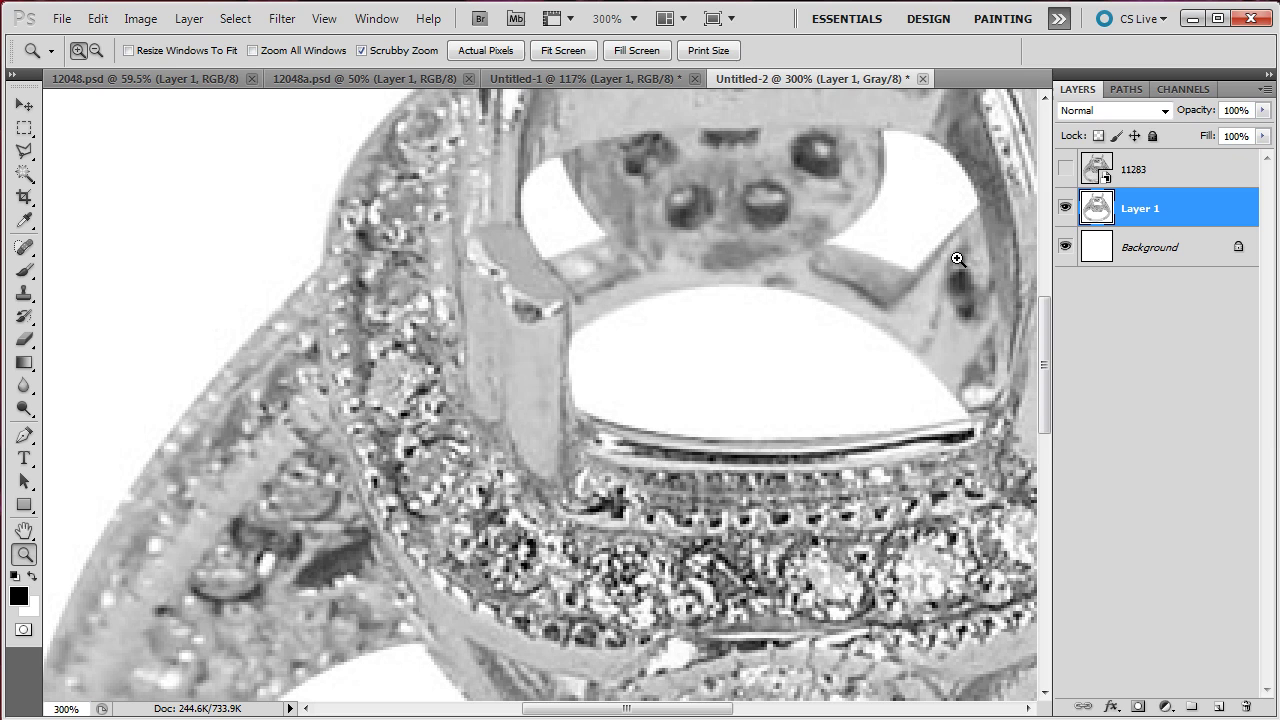
{"action": "left_click", "coordinate": [1065, 170]}
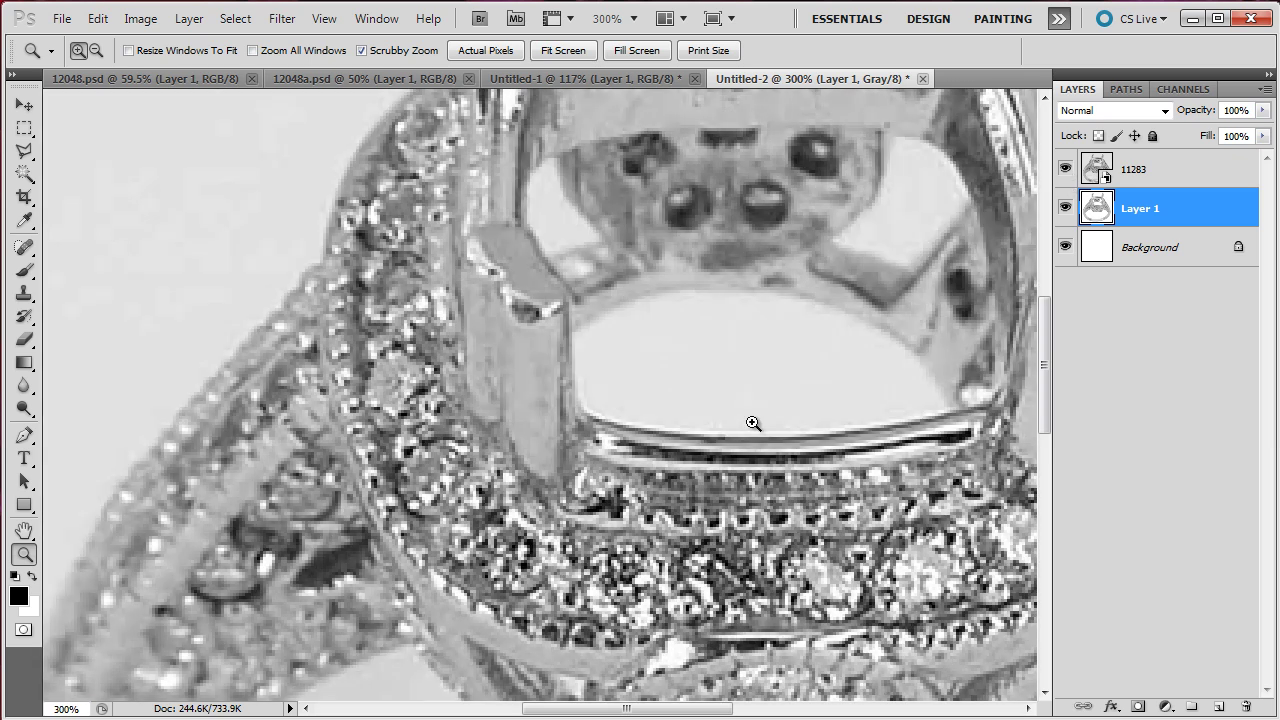
{"action": "left_click", "coordinate": [1066, 170]}
{"action": "left_click", "coordinate": [1066, 170]}
{"action": "left_click_drag", "start_coordinate": [1042, 337], "coordinate": [1040, 468]}
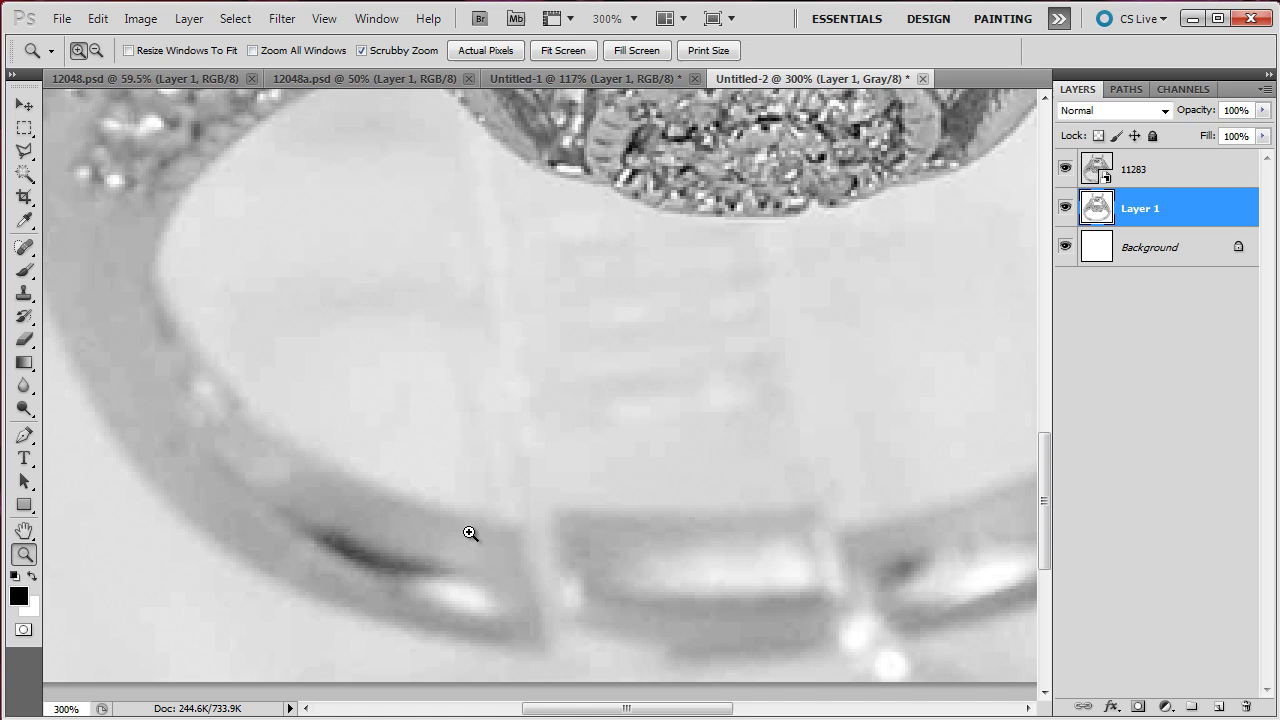
{"action": "mouse_move", "coordinate": [1043, 508]}
{"action": "left_mouse_down"}
{"action": "mouse_move", "coordinate": [1052, 384]}
{"action": "mouse_move", "coordinate": [1053, 513]}
{"action": "left_mouse_up"}
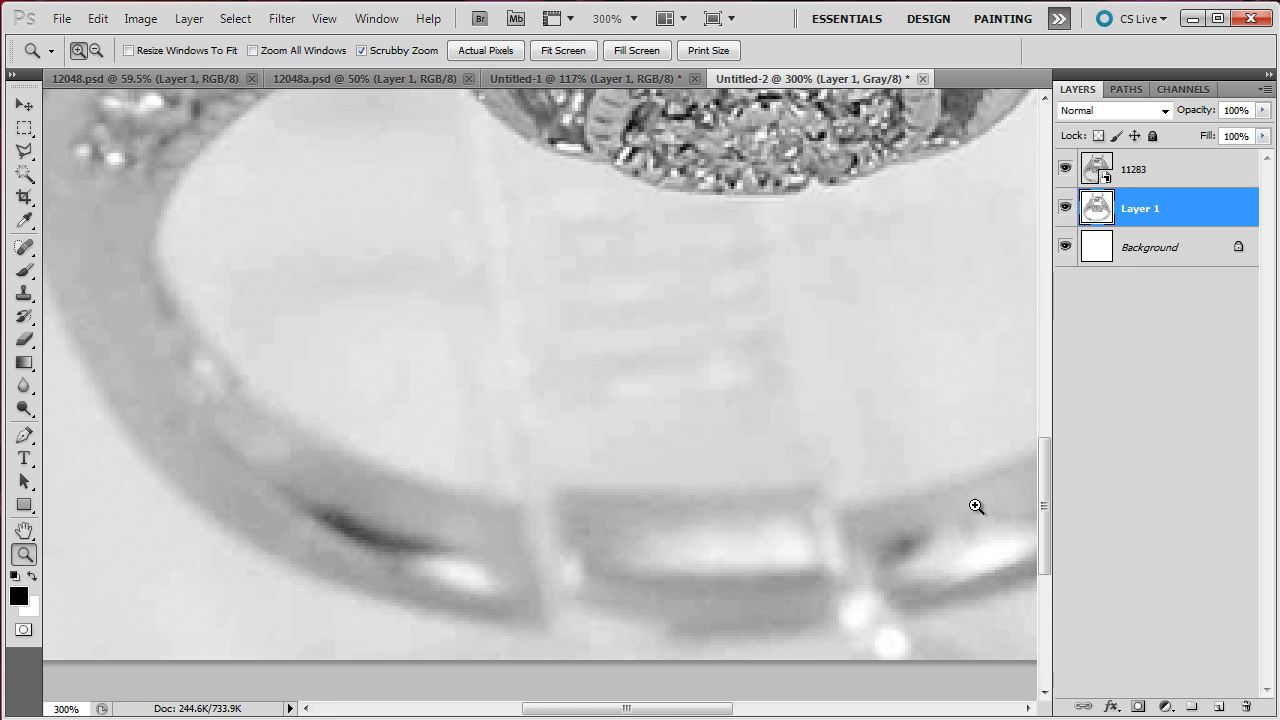
{"action": "key", "text": "ctrl+0"}
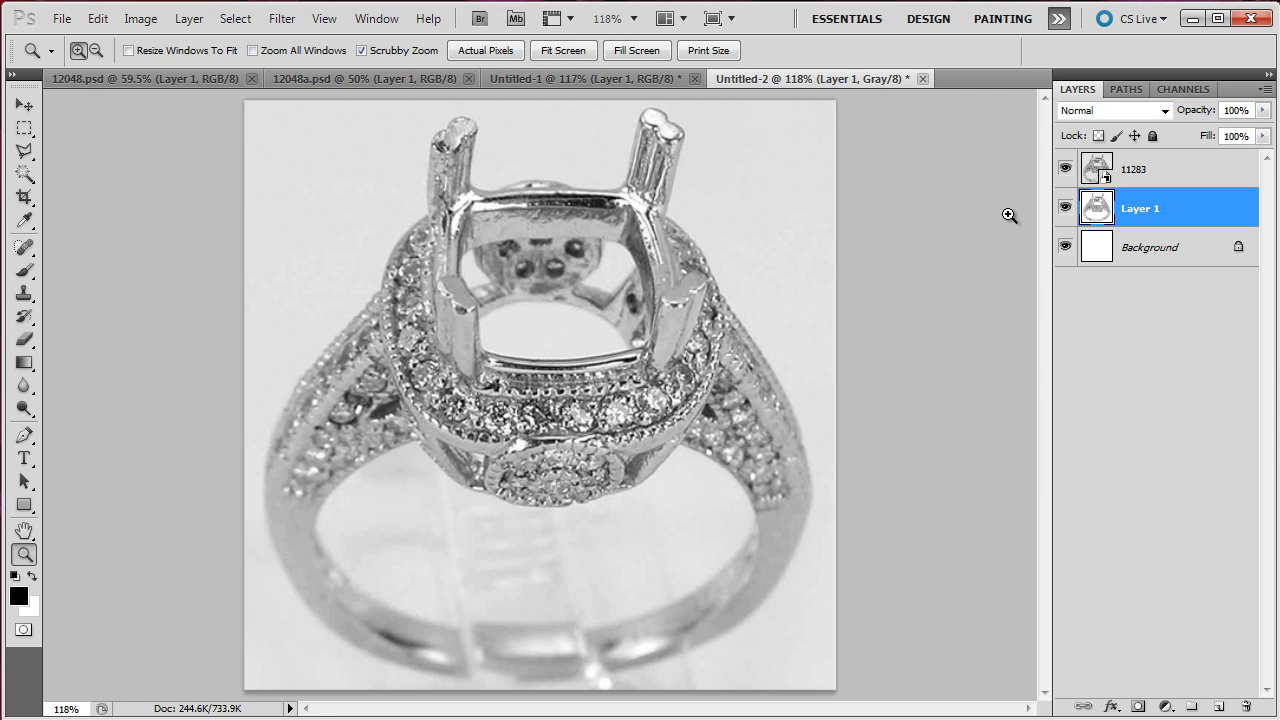
{"action": "left_click", "coordinate": [1064, 170]}
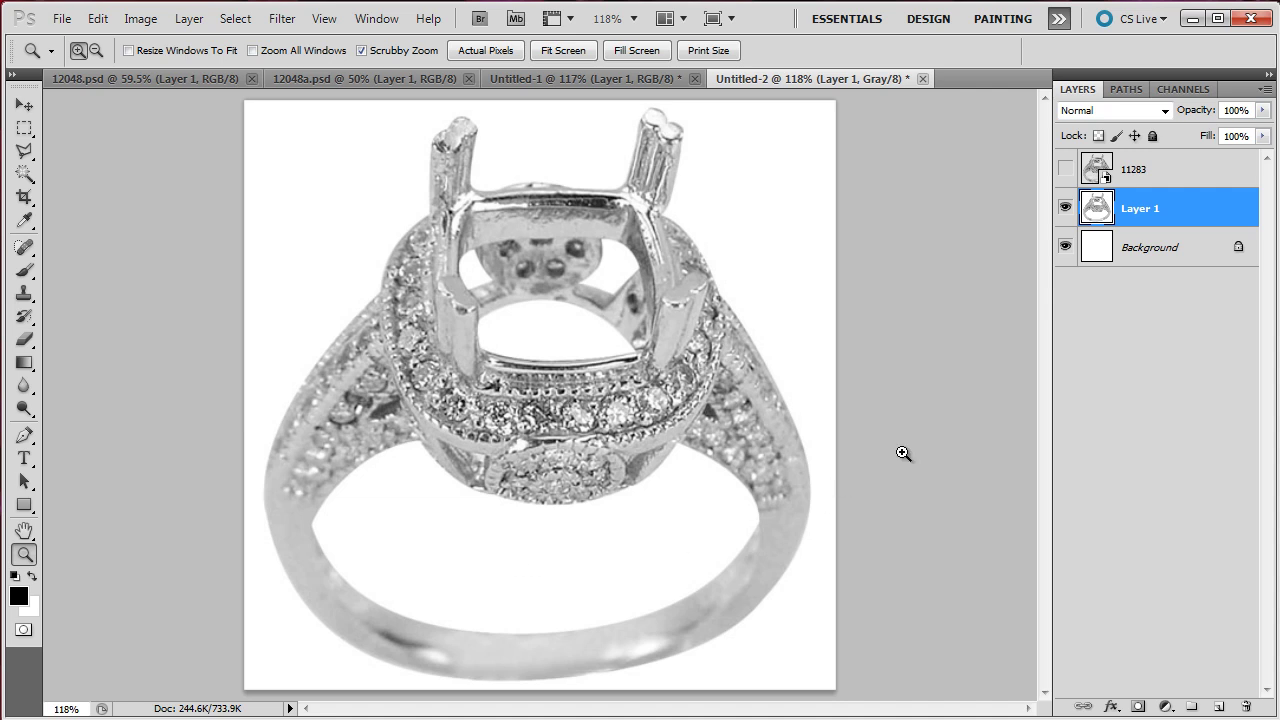
{"action": "left_click", "coordinate": [1064, 169]}
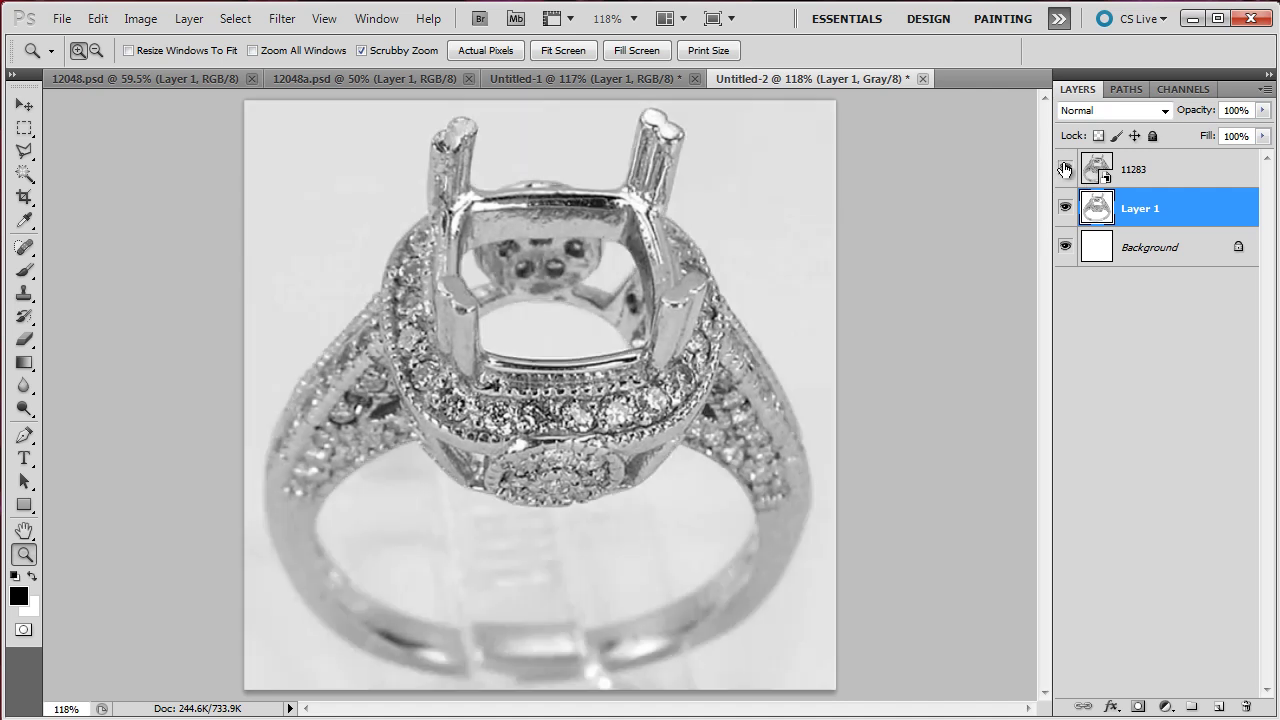
Glance at the Untitled-1 bracelet document, then switch to 12048.psd
{"action": "left_click", "coordinate": [581, 77]}
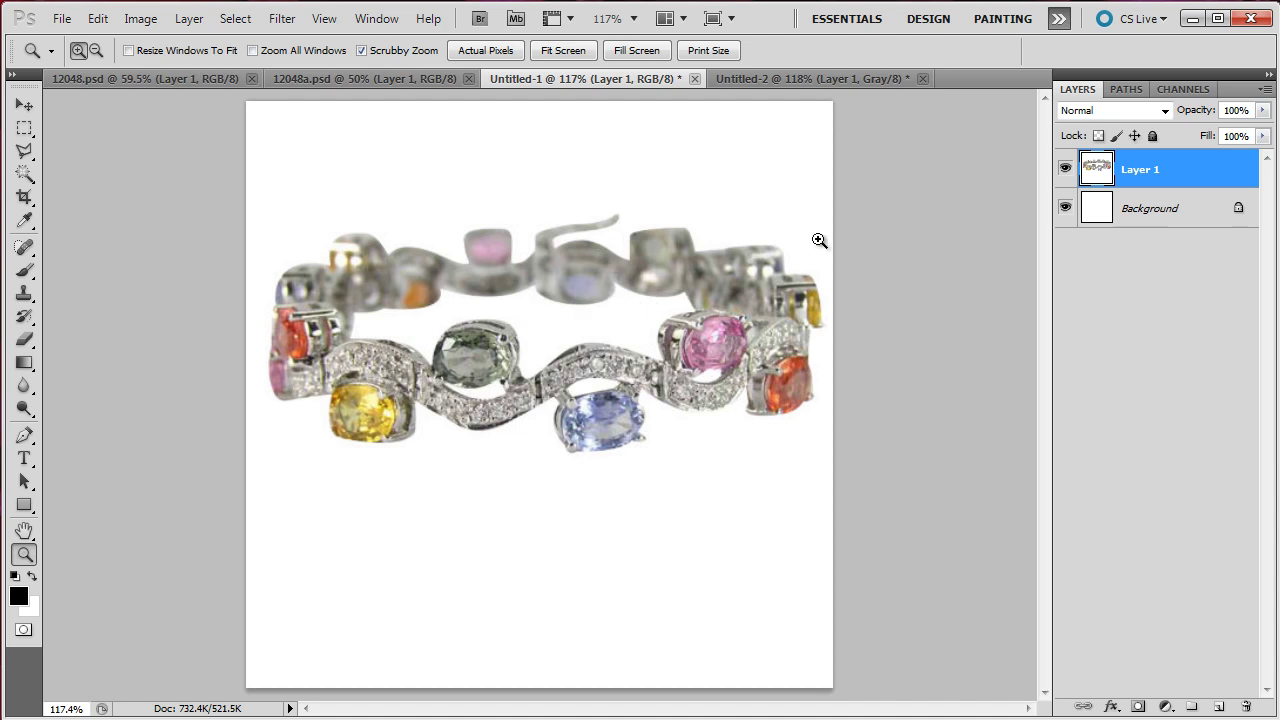
{"action": "left_click", "coordinate": [110, 80]}
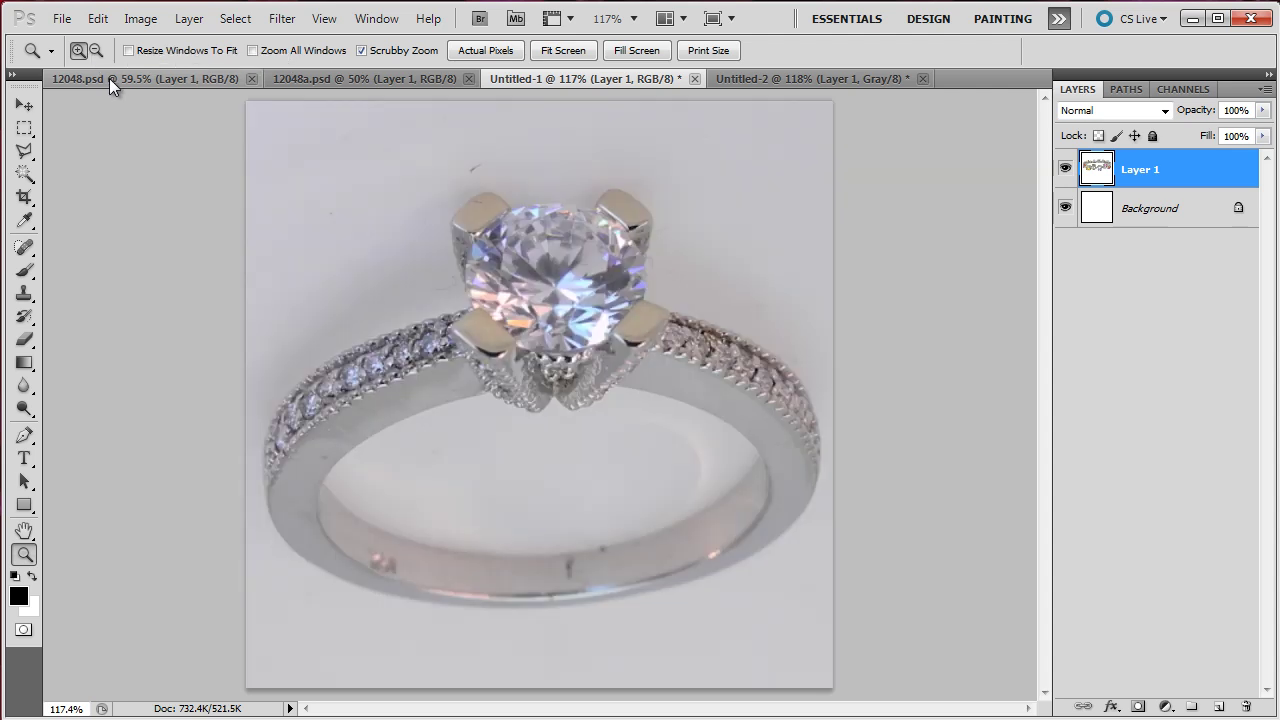
Zoom in on the band's top edge and Magic Wand-select the grey backdrop above it at tolerance 12
{"action": "left_click", "coordinate": [342, 276]}
{"action": "left_click", "coordinate": [354, 340]}
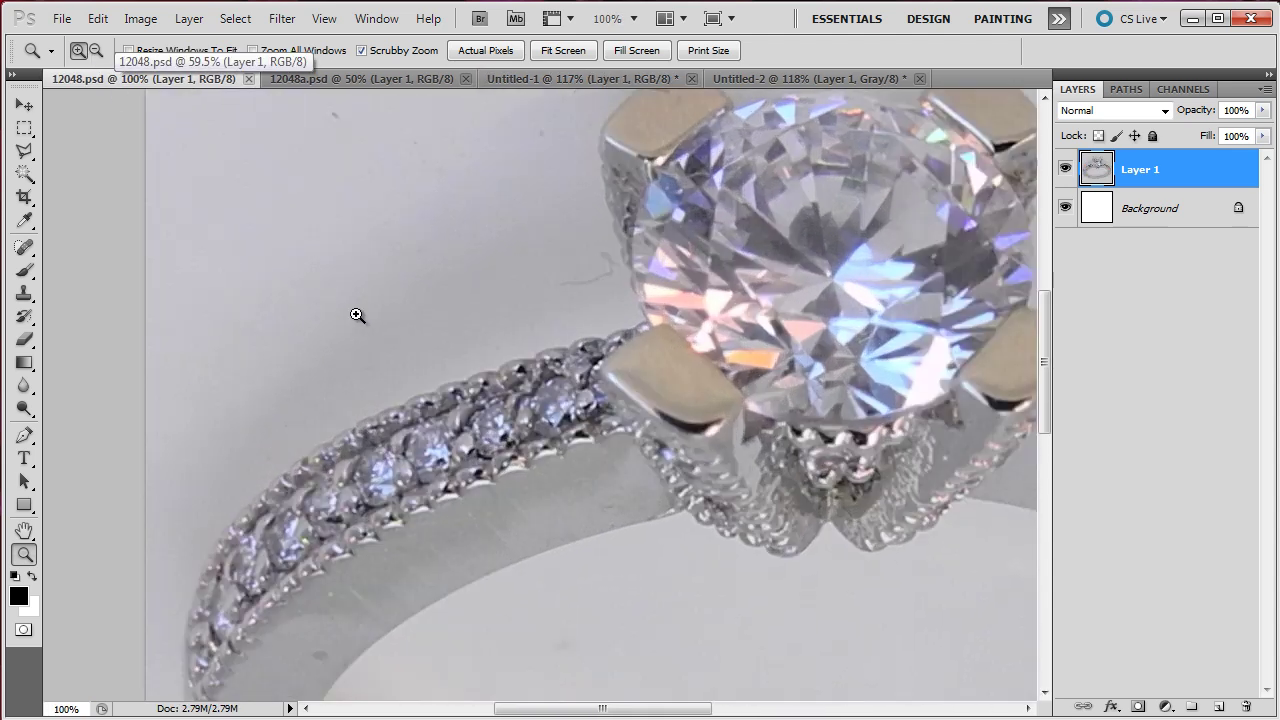
{"action": "left_click", "coordinate": [357, 315]}
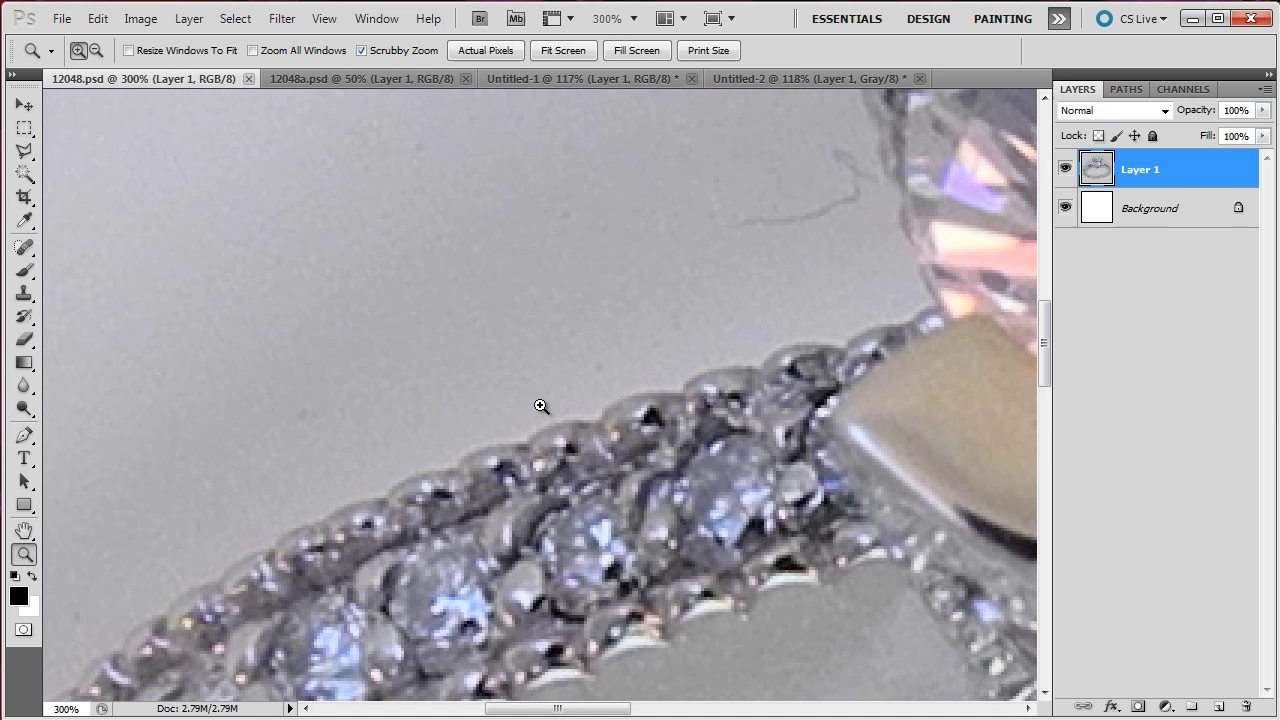
{"action": "key", "text": "w"}
{"action": "left_click", "coordinate": [507, 368]}
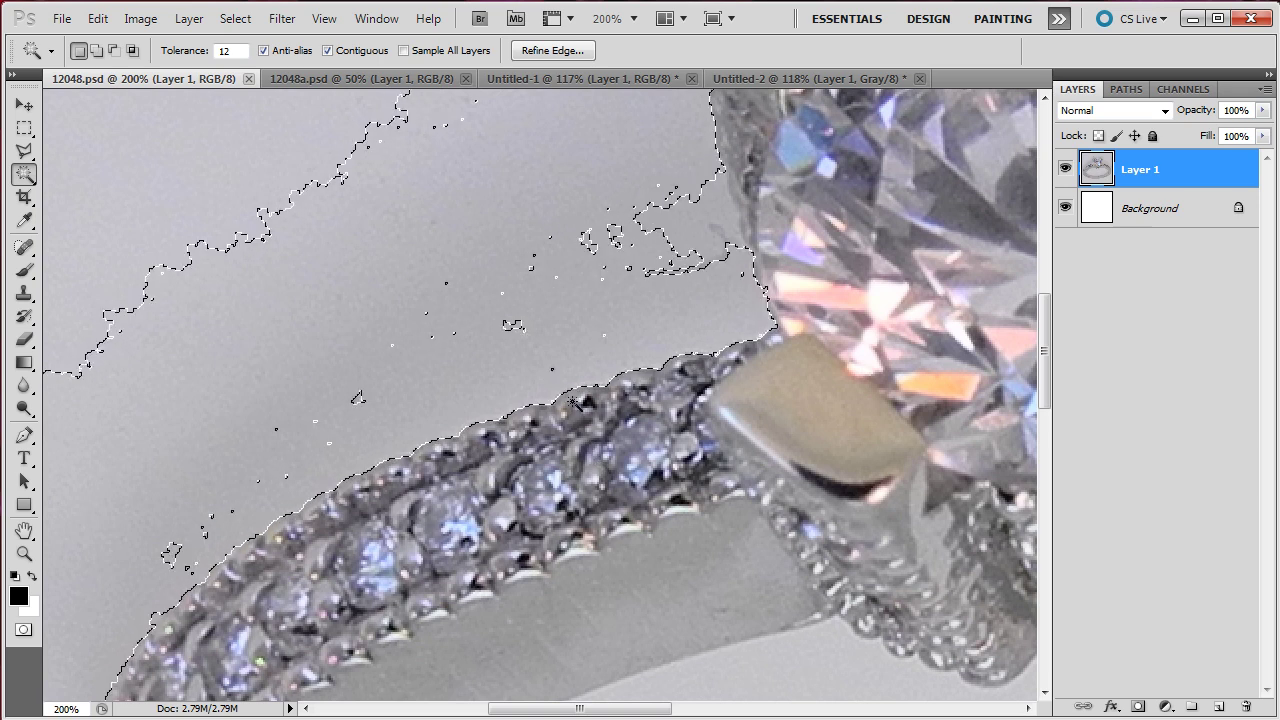
{"action": "key", "text": "alt"}
{"action": "key", "text": "ctrl+0"}
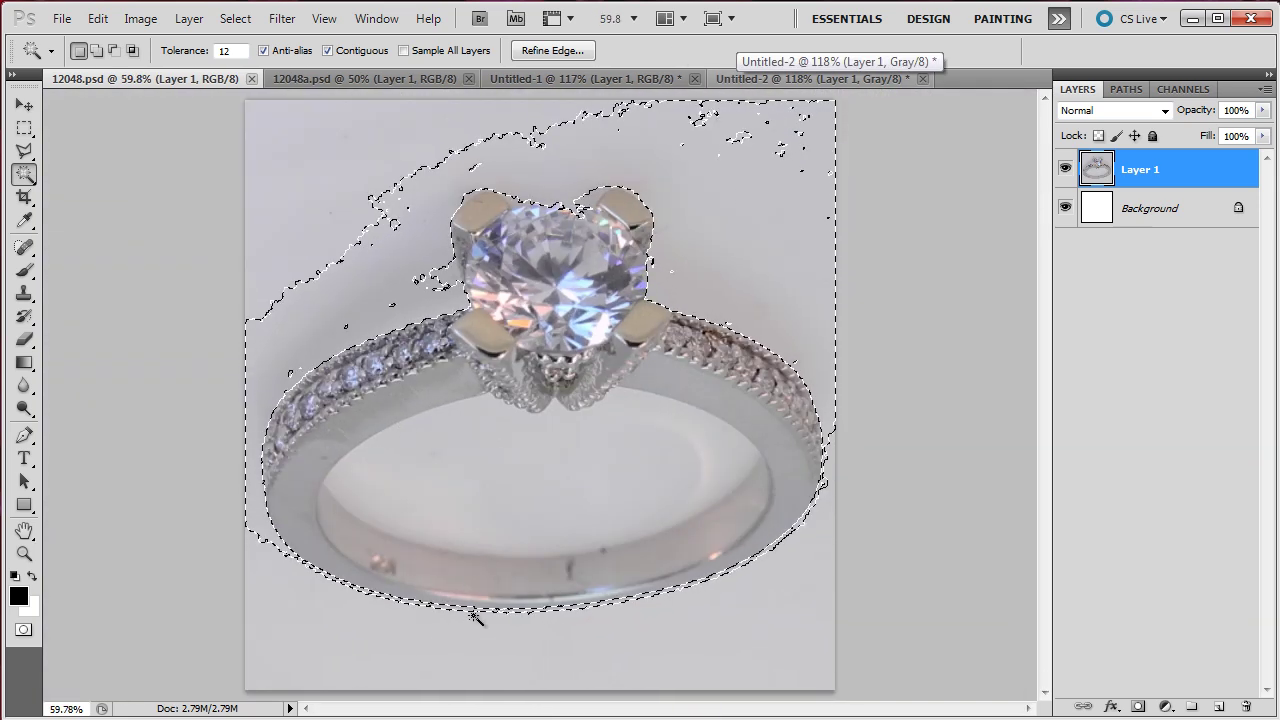
{"action": "scroll", "coordinate": [467, 620], "scroll_direction": "up", "scroll_amount": 2}
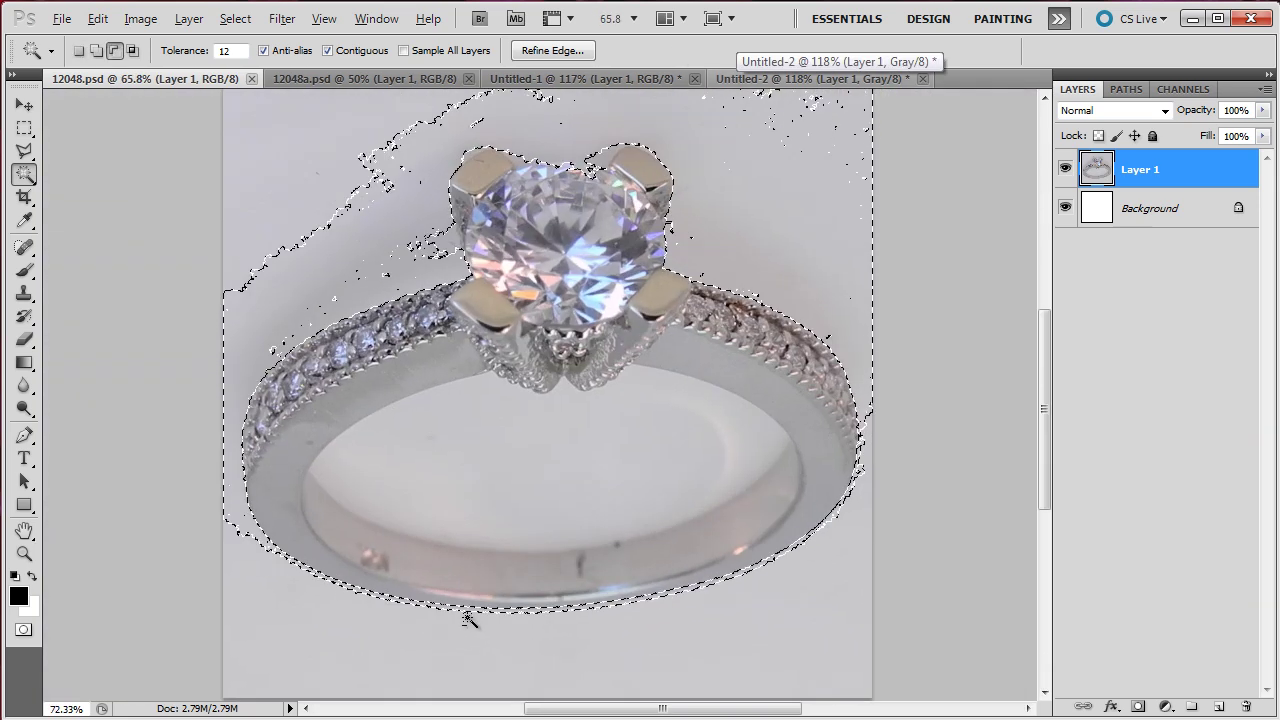
{"action": "scroll", "coordinate": [470, 612], "scroll_direction": "up", "scroll_amount": 3}
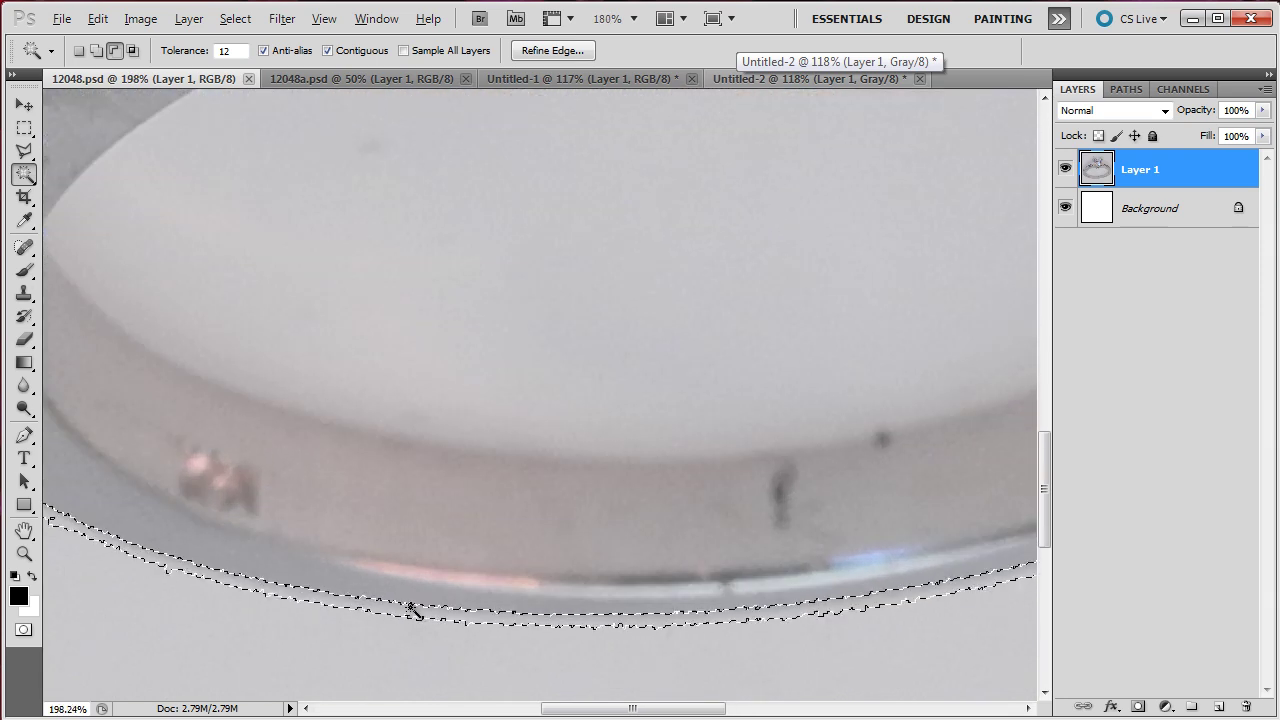
{"action": "left_click_drag", "start_coordinate": [646, 710], "coordinate": [753, 712]}
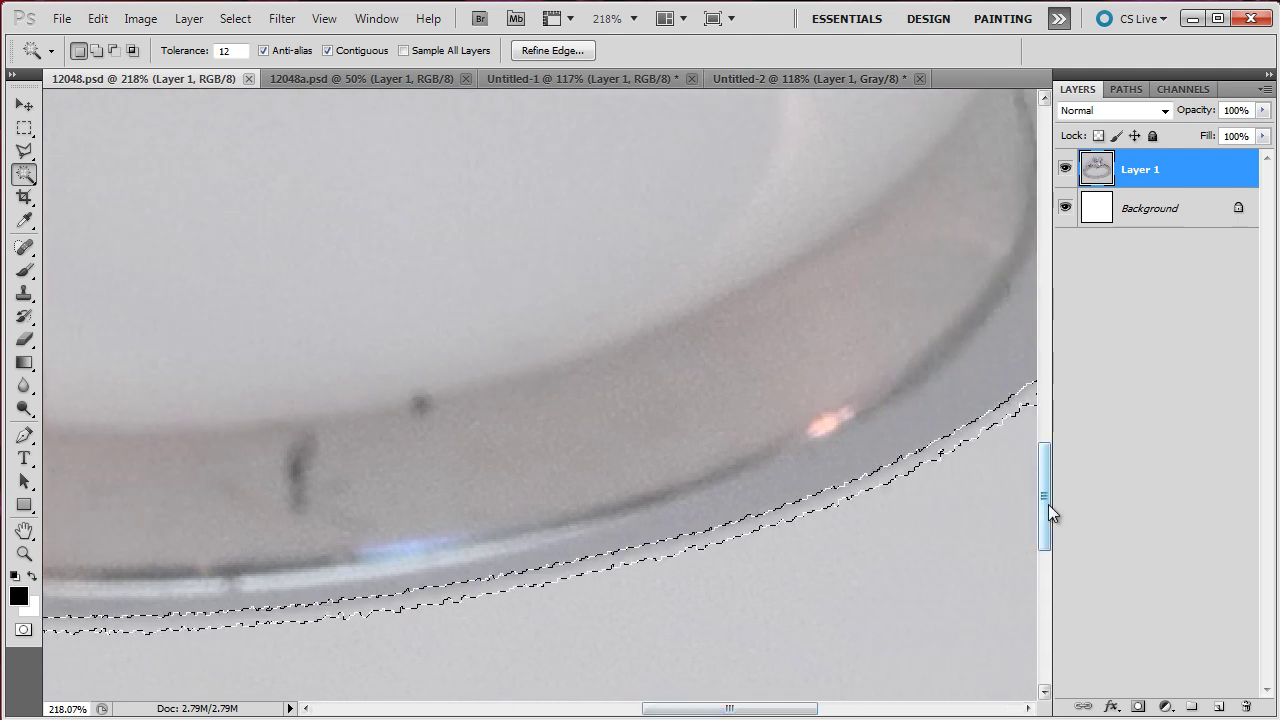
{"action": "left_click_drag", "start_coordinate": [1047, 504], "coordinate": [1078, 288]}
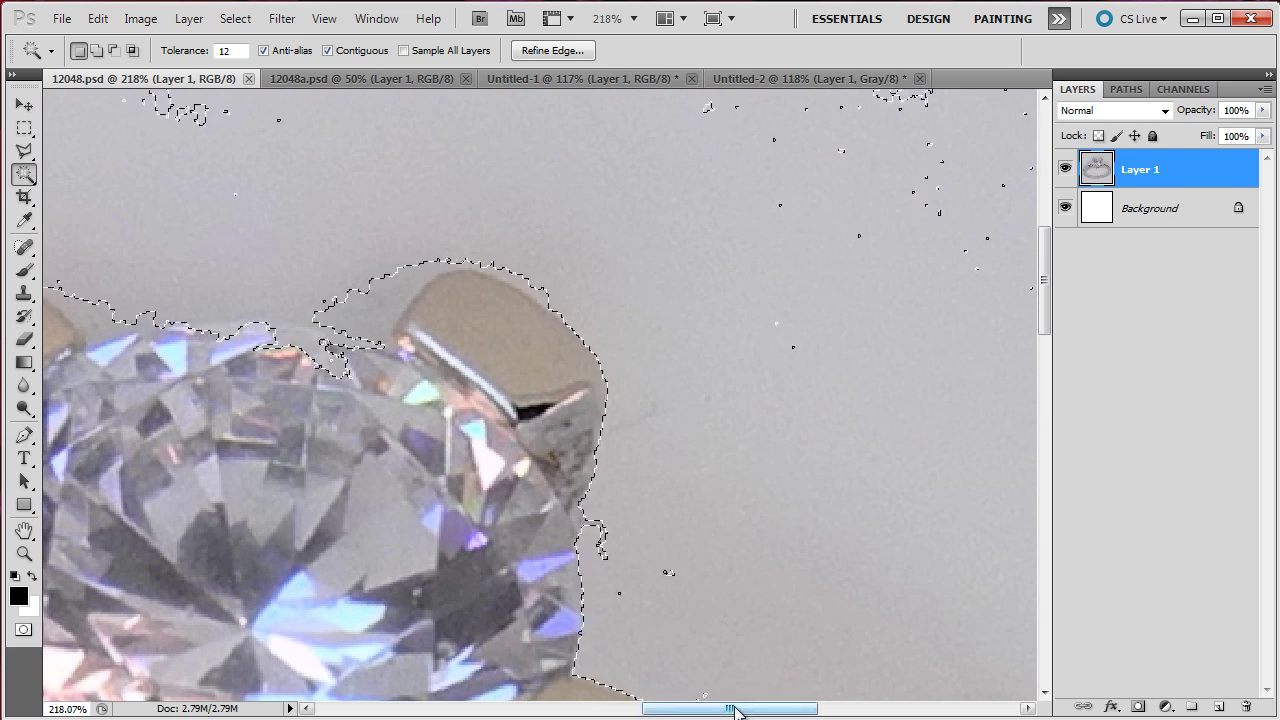
{"action": "left_click_drag", "start_coordinate": [741, 712], "coordinate": [640, 710]}
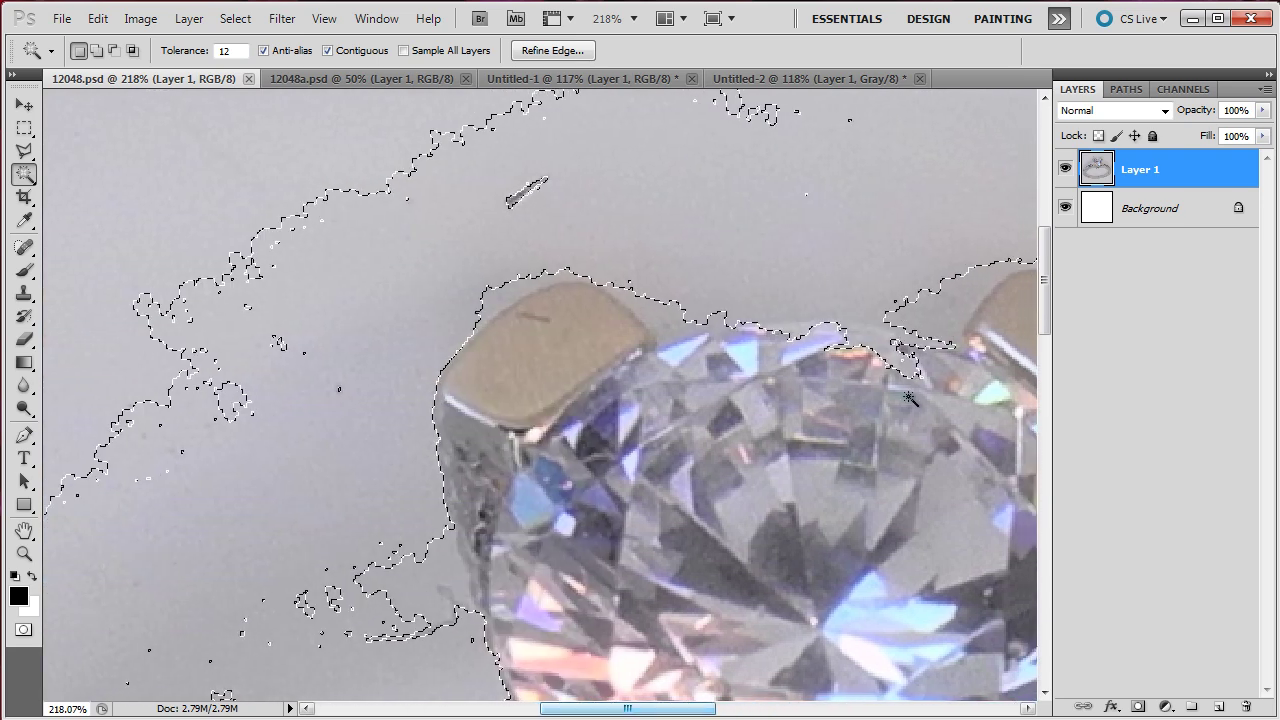
{"action": "left_click_drag", "start_coordinate": [1043, 287], "coordinate": [1051, 347]}
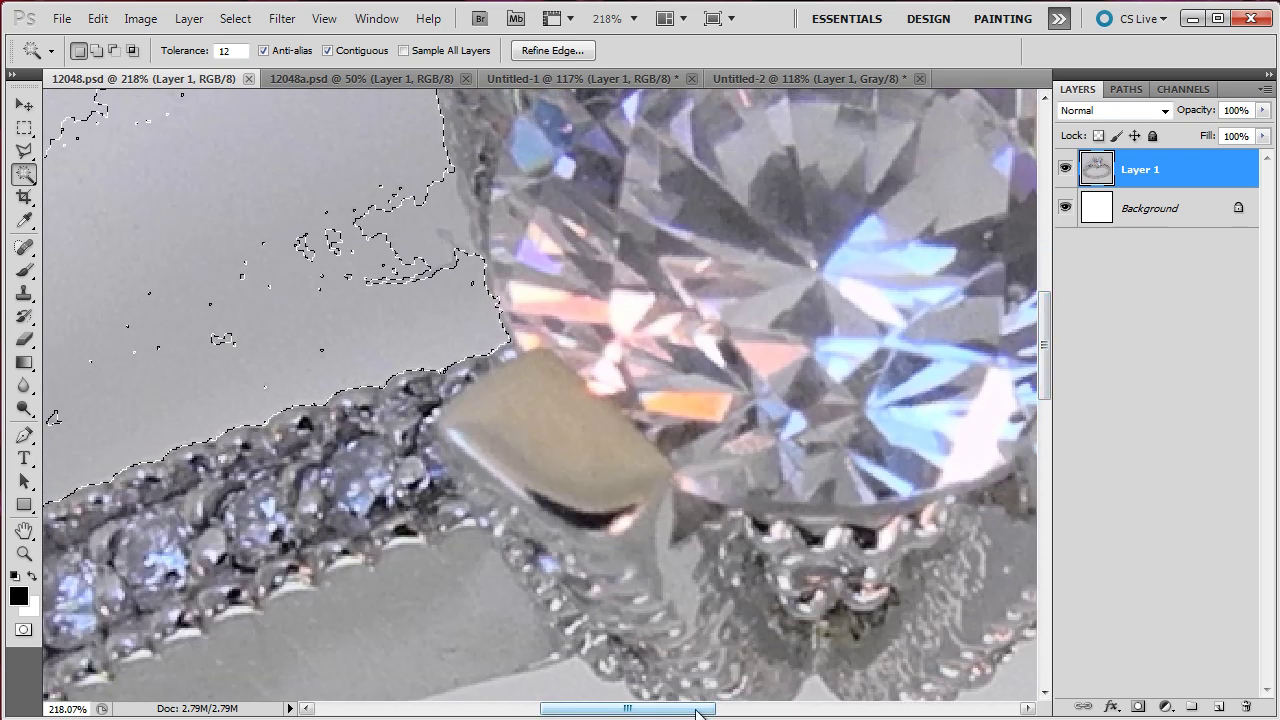
{"action": "left_click_drag", "start_coordinate": [692, 710], "coordinate": [619, 712]}
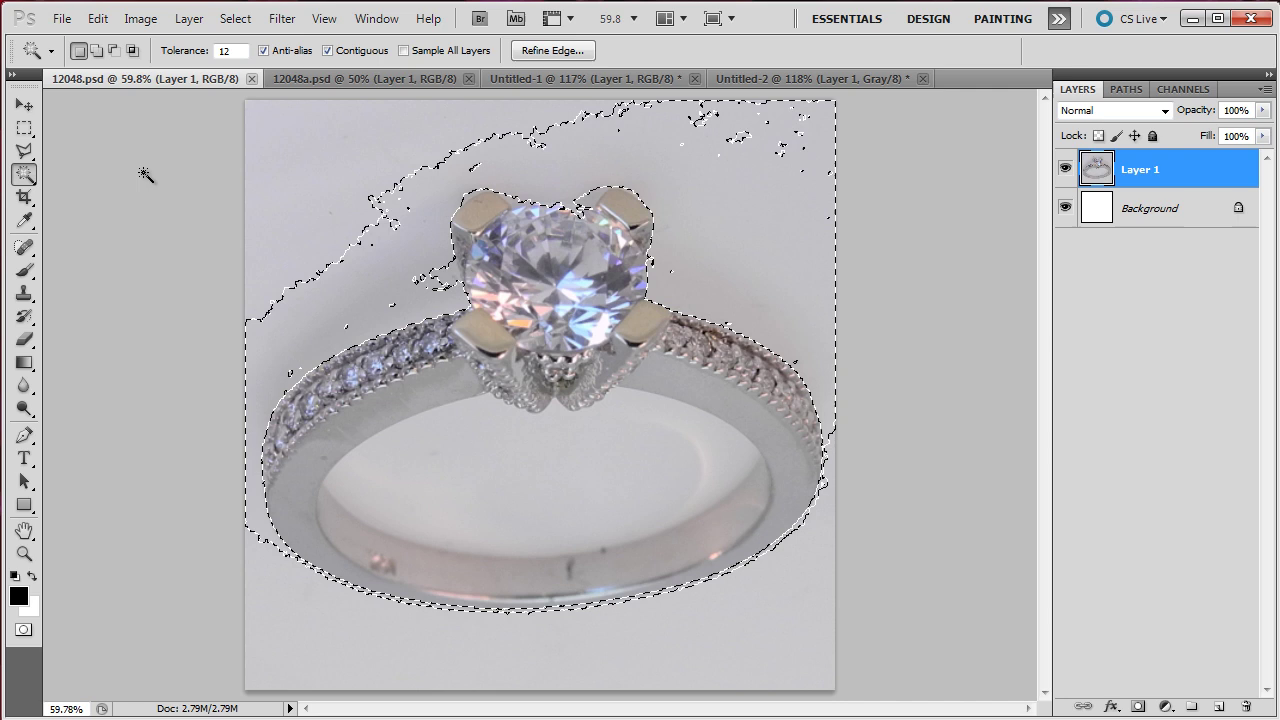
With the Rectangular Marquee, subtract the right-hand background and the top strip from the selection
{"action": "key", "text": "m"}
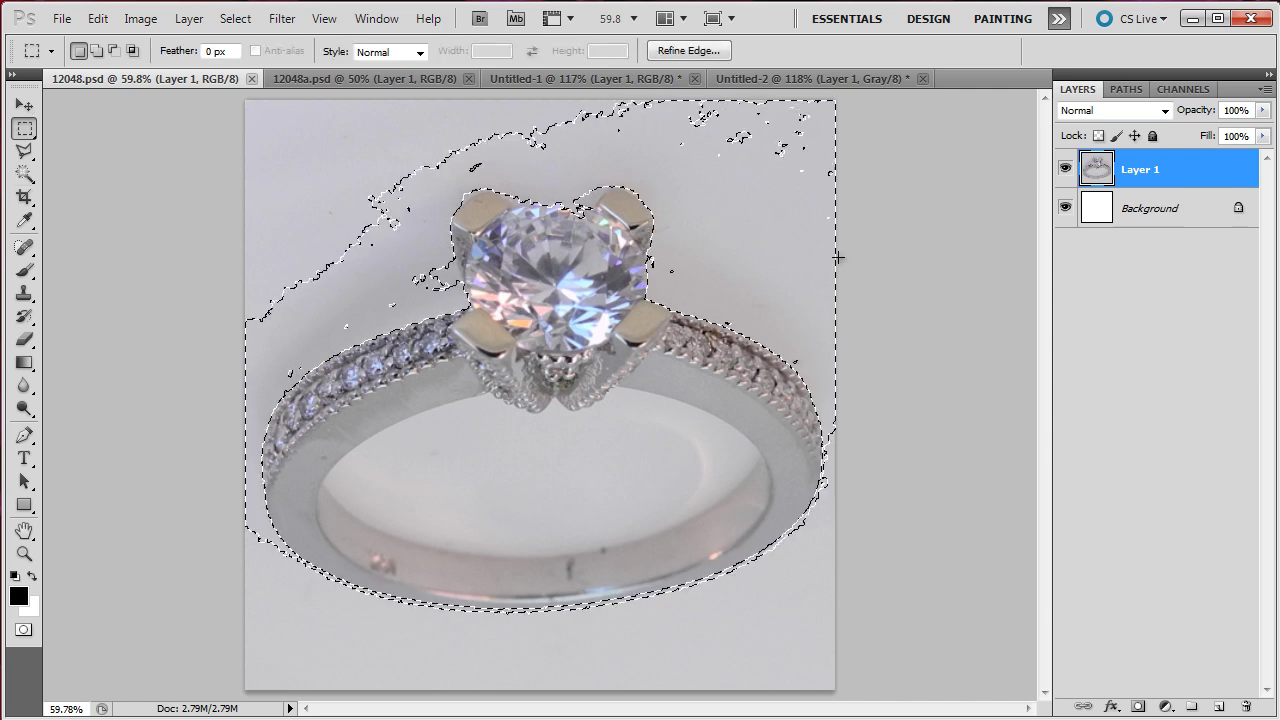
{"action": "key", "text": "alt"}
{"action": "left_click_drag", "start_coordinate": [480, 637], "coordinate": [480, 637]}
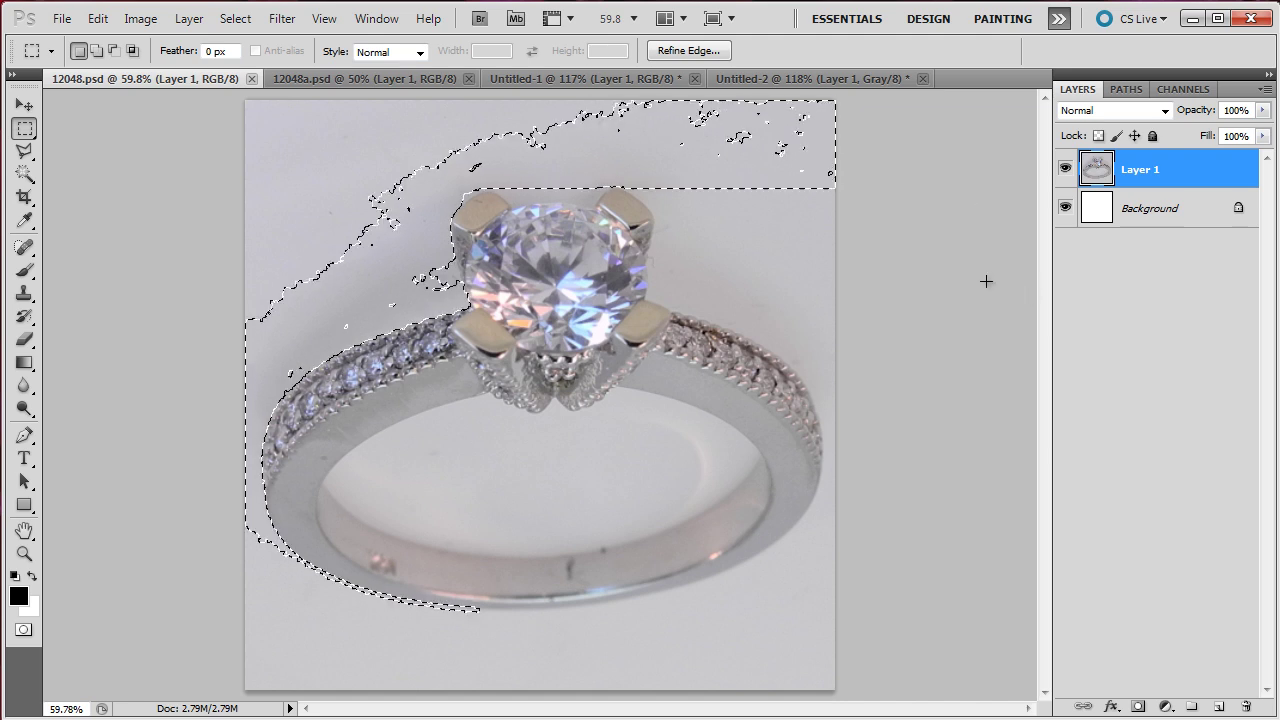
{"action": "key", "text": "alt"}
{"action": "left_click_drag", "start_coordinate": [283, 93], "coordinate": [247, 99]}
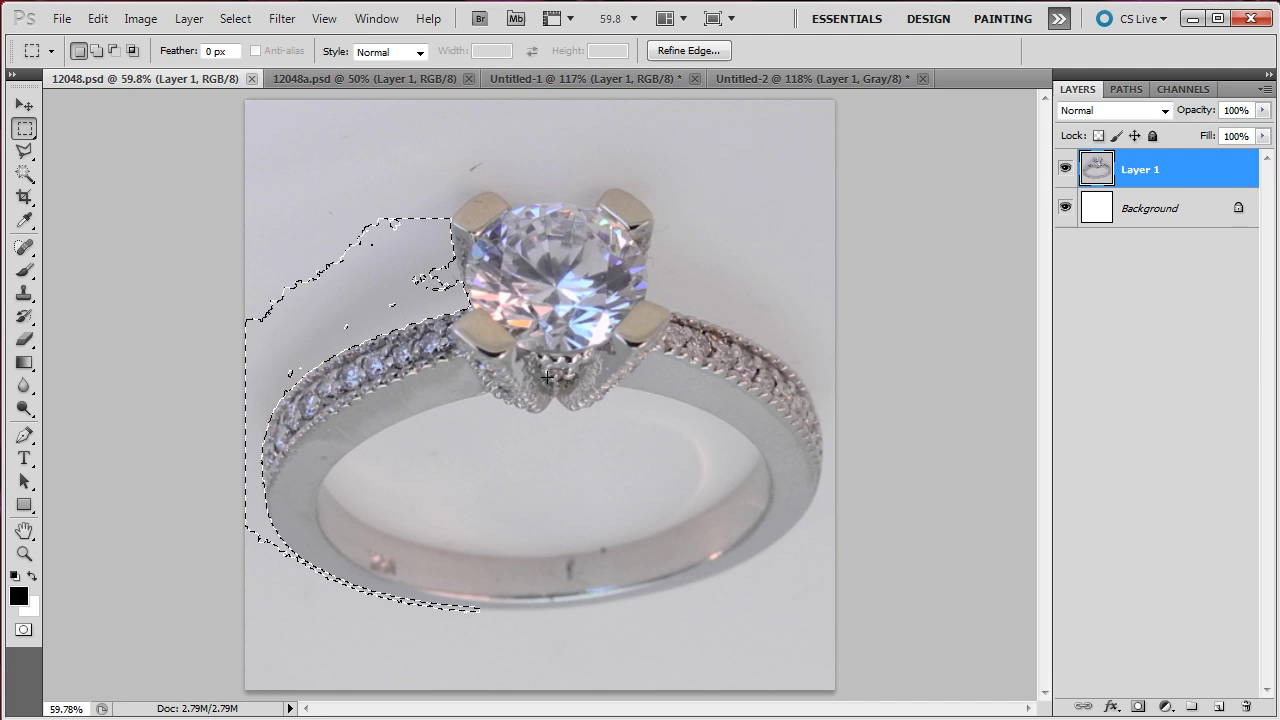
Subtract the lower part and the area beside the diamond from the selection
{"action": "key", "text": "alt"}
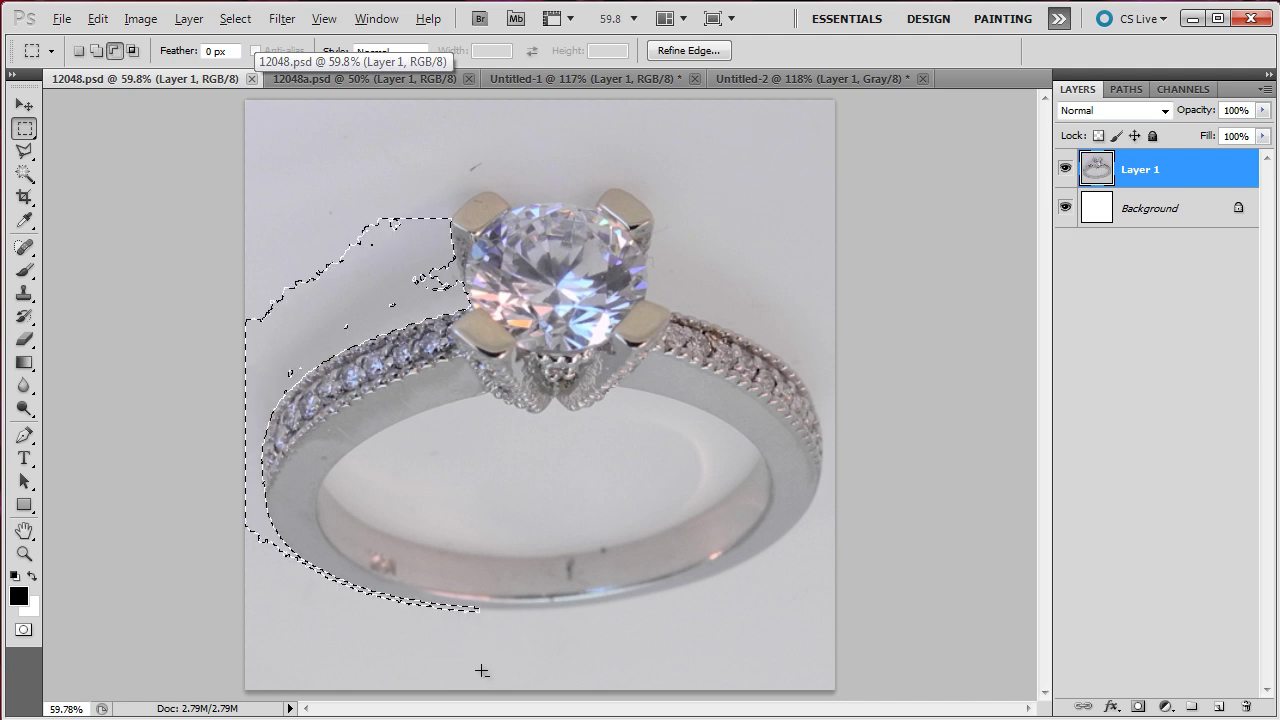
{"action": "left_click_drag", "start_coordinate": [118, 580], "coordinate": [59, 492]}
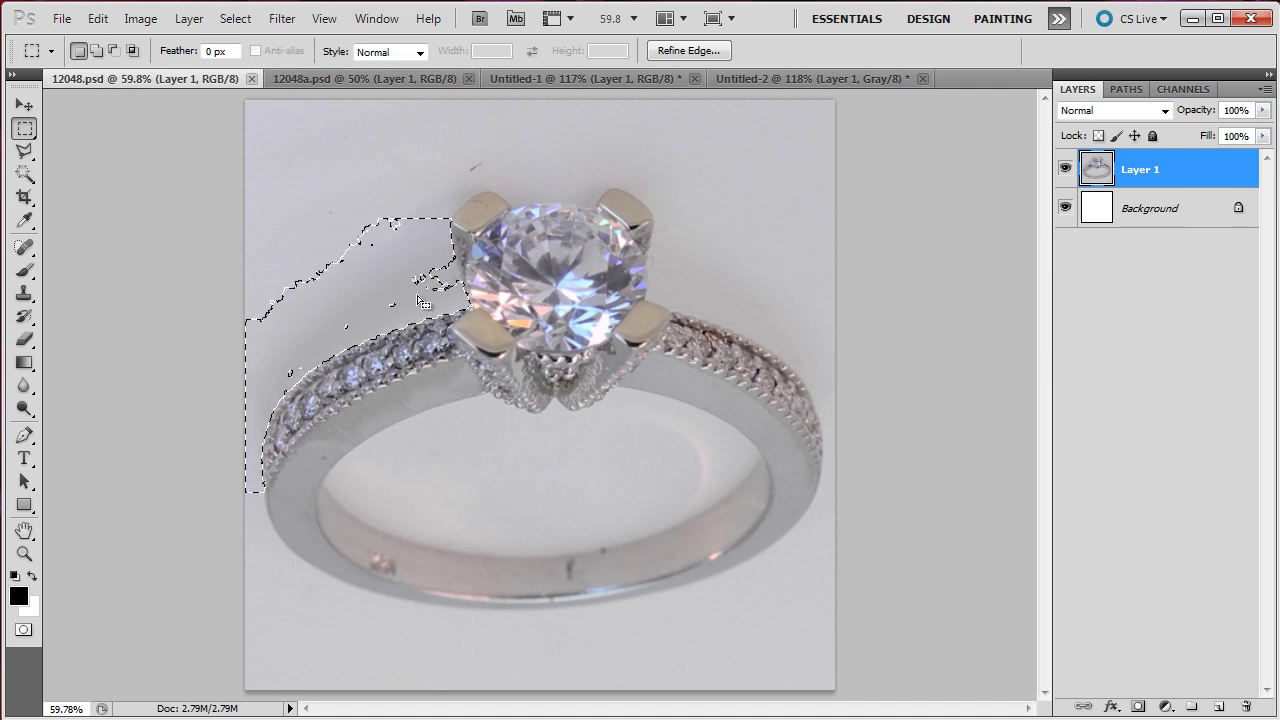
{"action": "scroll", "coordinate": [418, 288], "scroll_direction": "up", "scroll_amount": 8}
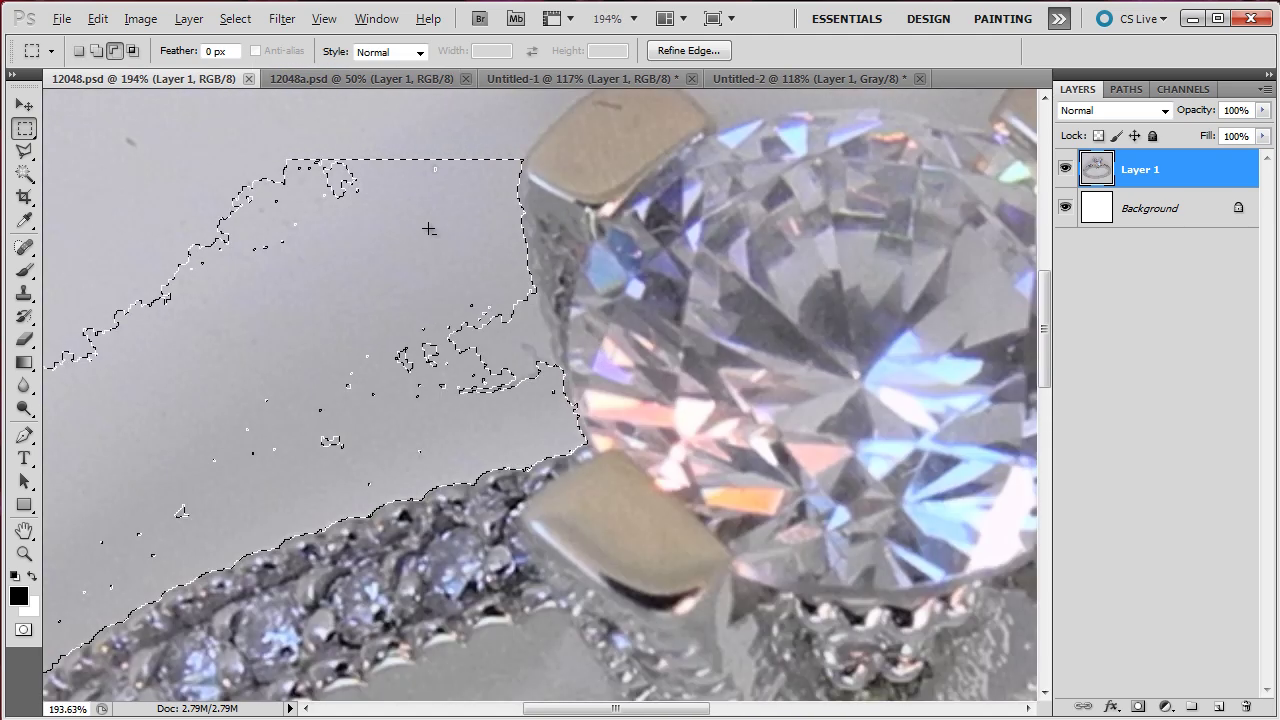
{"action": "scroll", "coordinate": [428, 229], "scroll_direction": "down", "scroll_amount": 5}
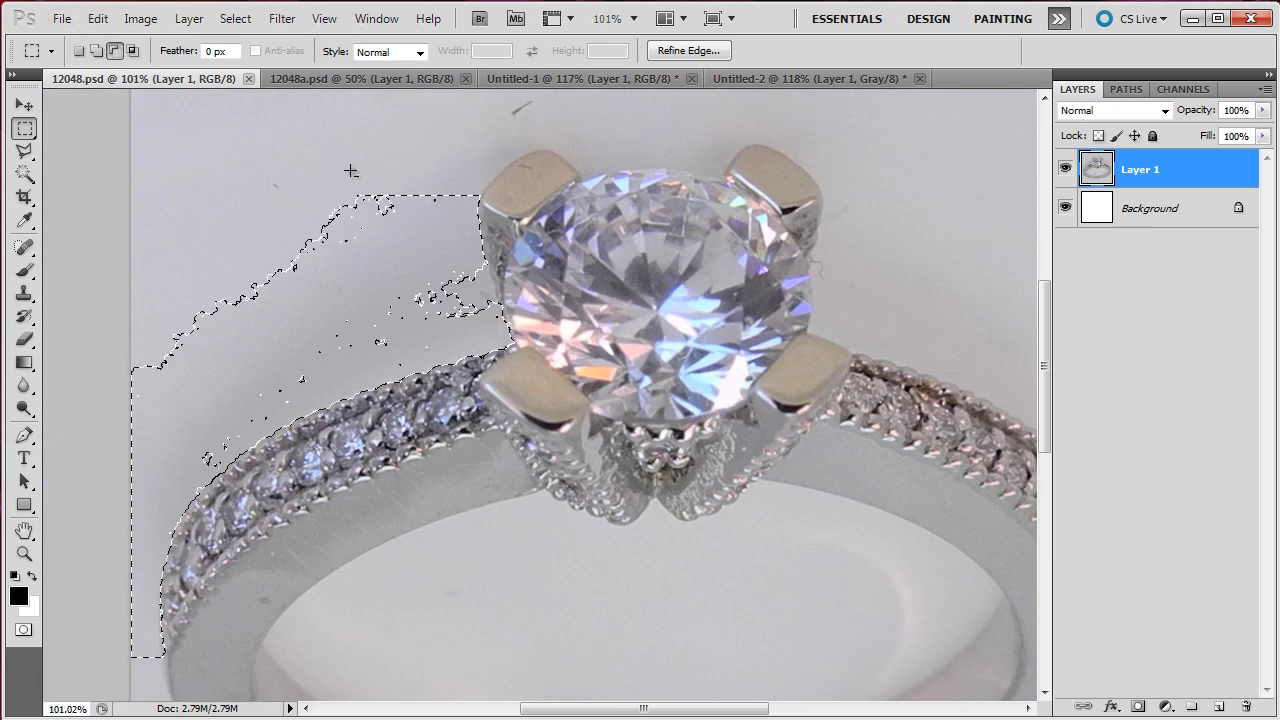
{"action": "left_click_drag", "start_coordinate": [356, 165], "coordinate": [526, 312]}
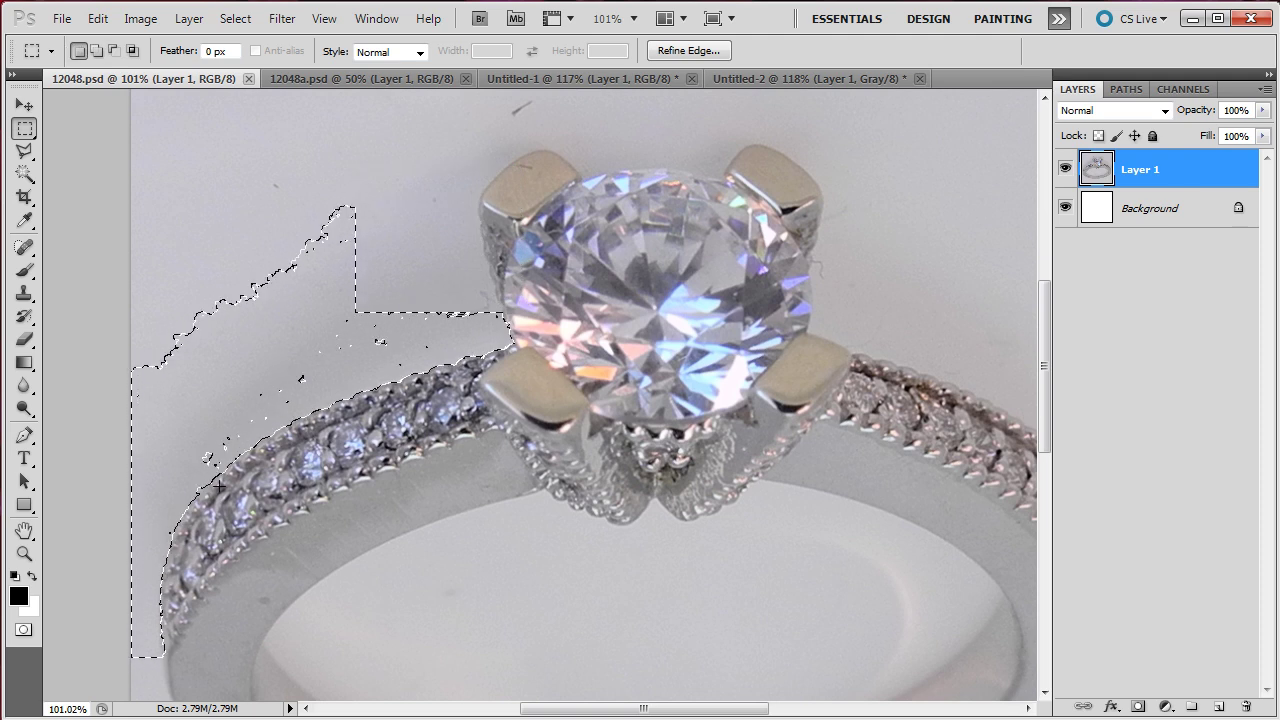
{"action": "scroll", "coordinate": [213, 453], "scroll_direction": "up", "scroll_amount": 2}
{"action": "scroll", "coordinate": [213, 453], "scroll_direction": "up", "scroll_amount": 1}
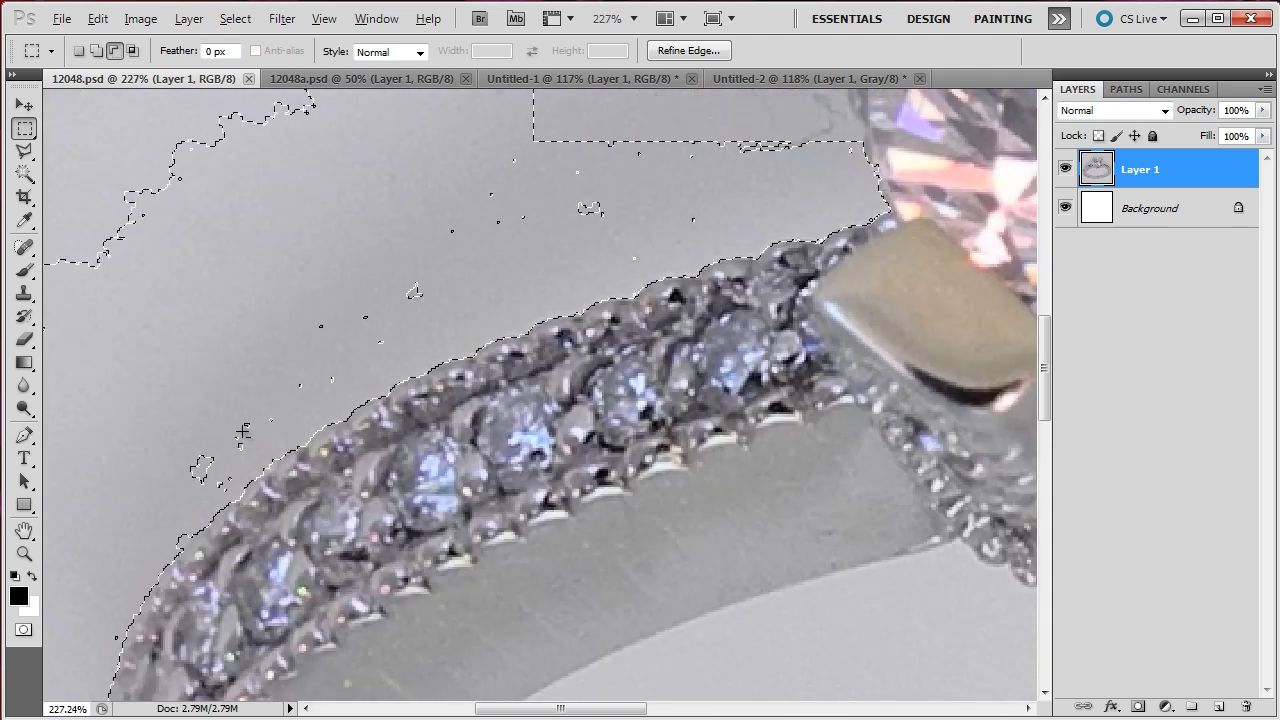
{"action": "scroll", "coordinate": [213, 453], "scroll_direction": "up", "scroll_amount": 1}
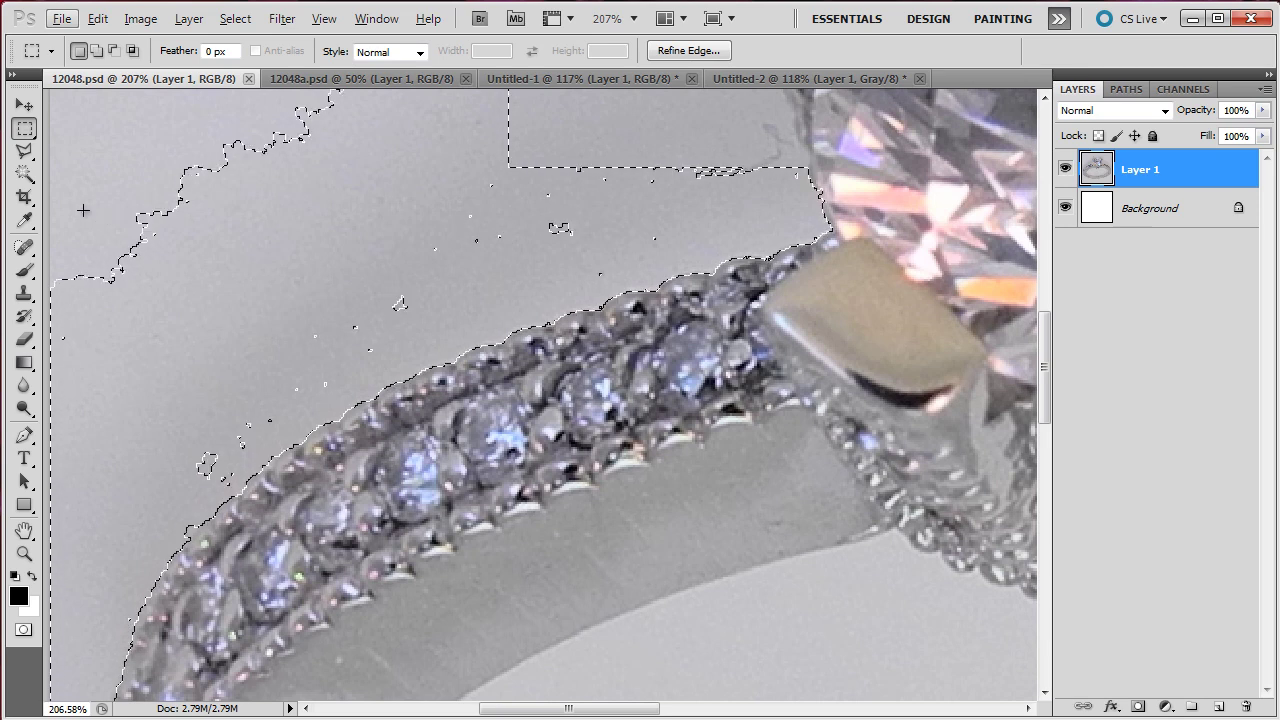
With the Polygonal Lasso, add the backdrop along the top edge toward the diamond
{"action": "scroll", "coordinate": [83, 210], "scroll_direction": "up", "scroll_amount": 1}
{"action": "key", "text": "l"}
{"action": "key", "text": "shift"}
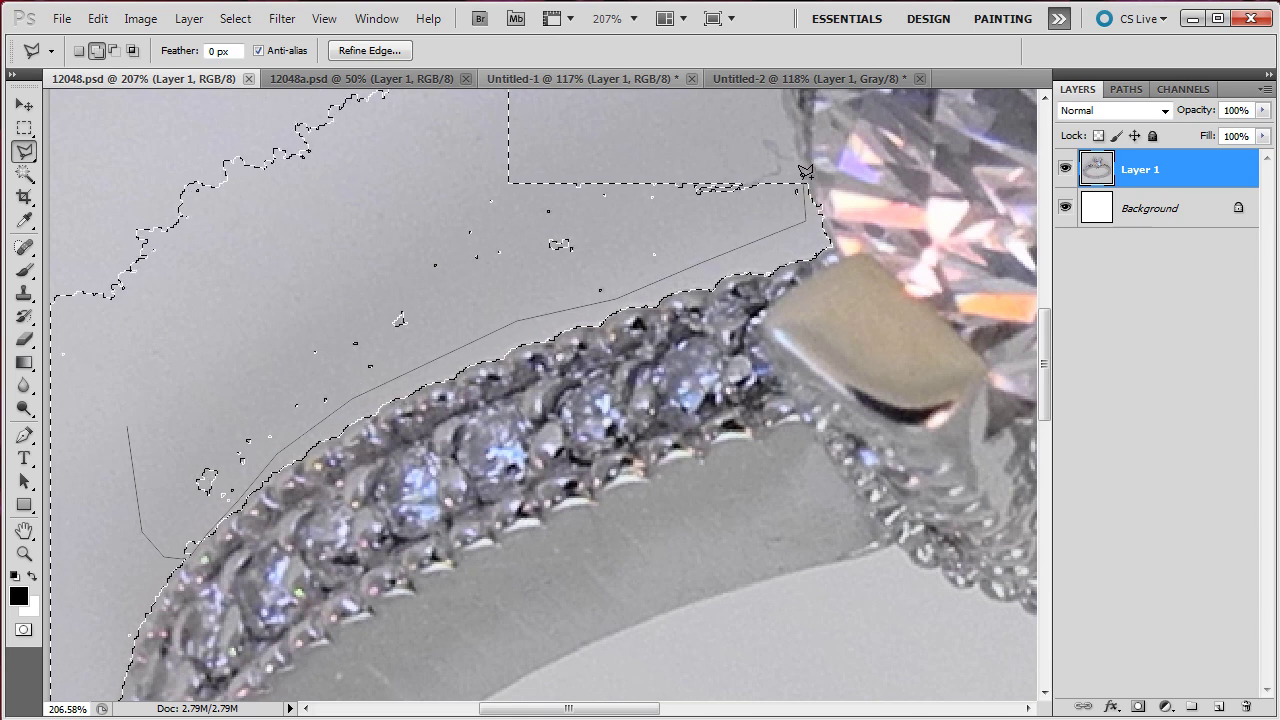
{"action": "left_click", "coordinate": [742, 120]}
{"action": "left_click", "coordinate": [510, 126]}
{"action": "double_click", "coordinate": [226, 258]}
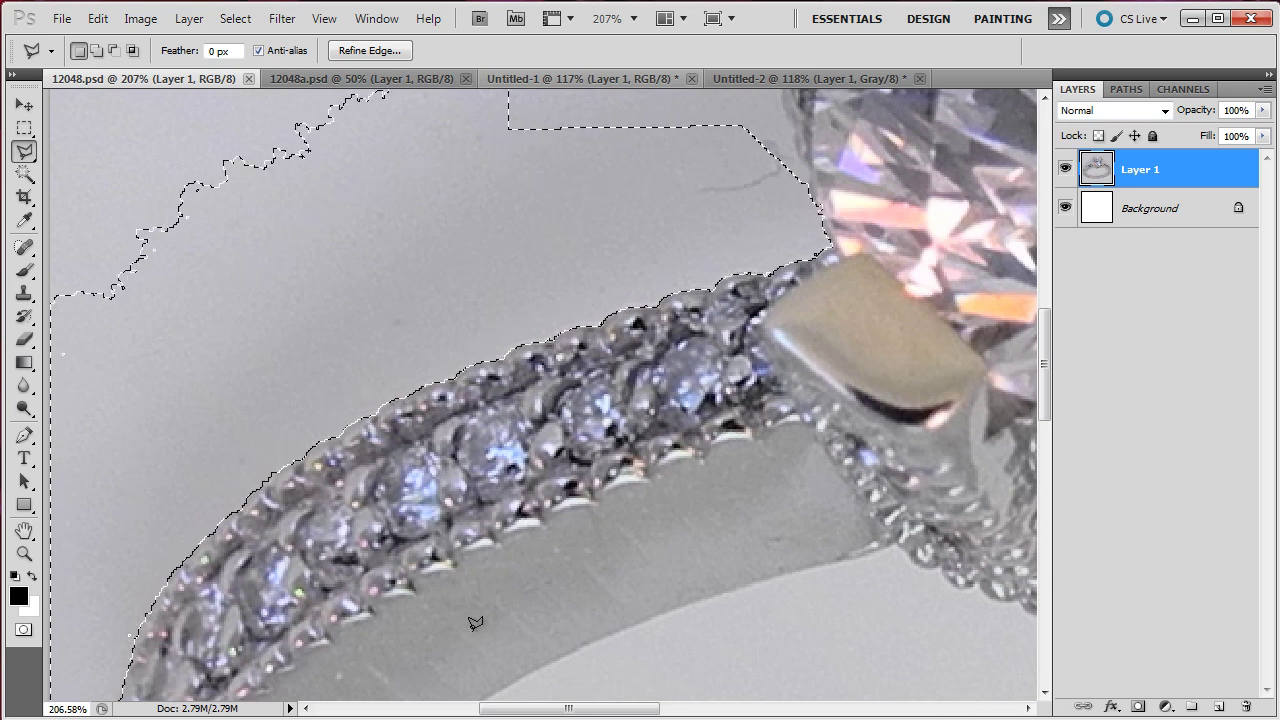
{"action": "left_click_drag", "start_coordinate": [555, 708], "coordinate": [622, 689]}
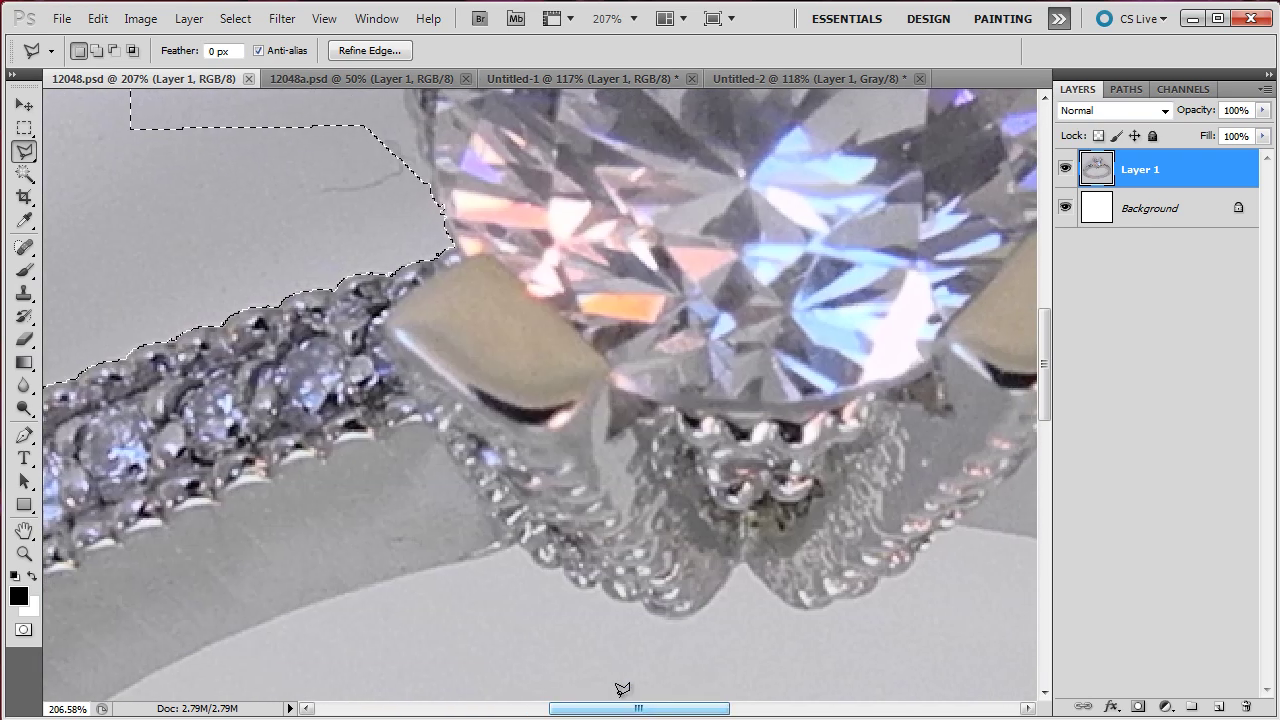
{"action": "left_click_drag", "start_coordinate": [1045, 402], "coordinate": [1053, 346]}
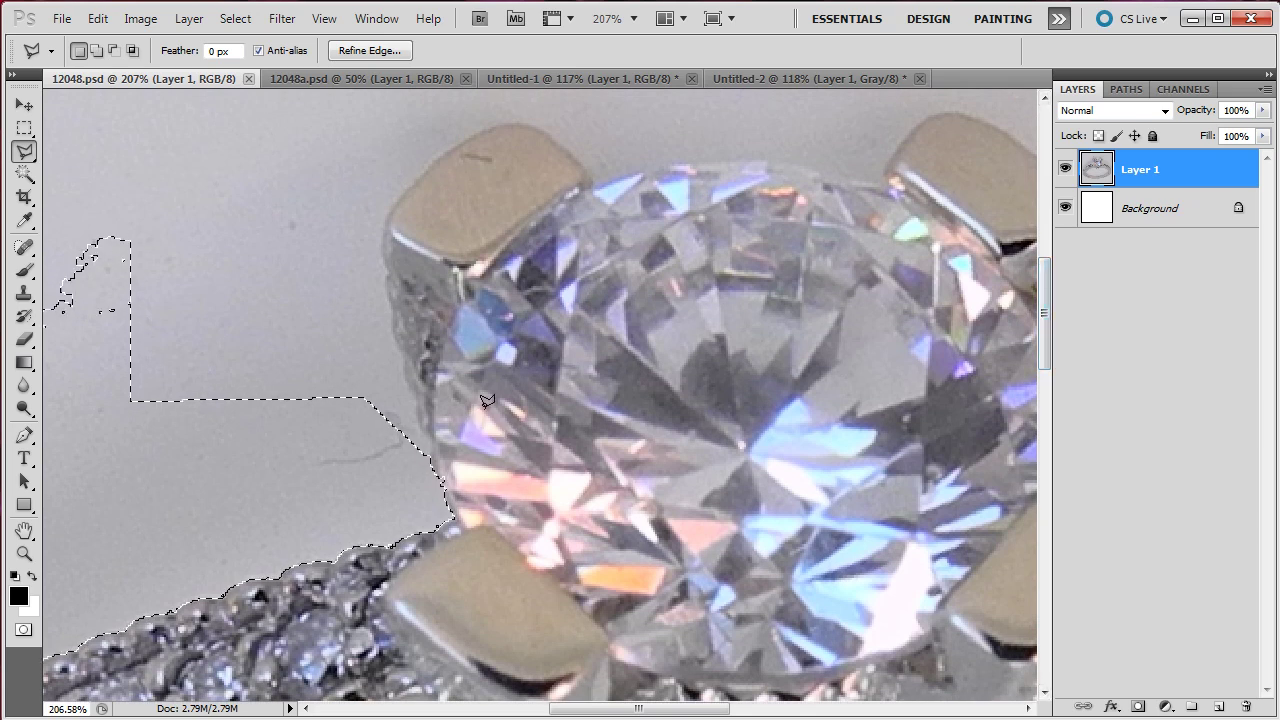
Subtract the area near the diamond from the selection
{"action": "key", "text": "alt"}
{"action": "double_click", "coordinate": [519, 476]}
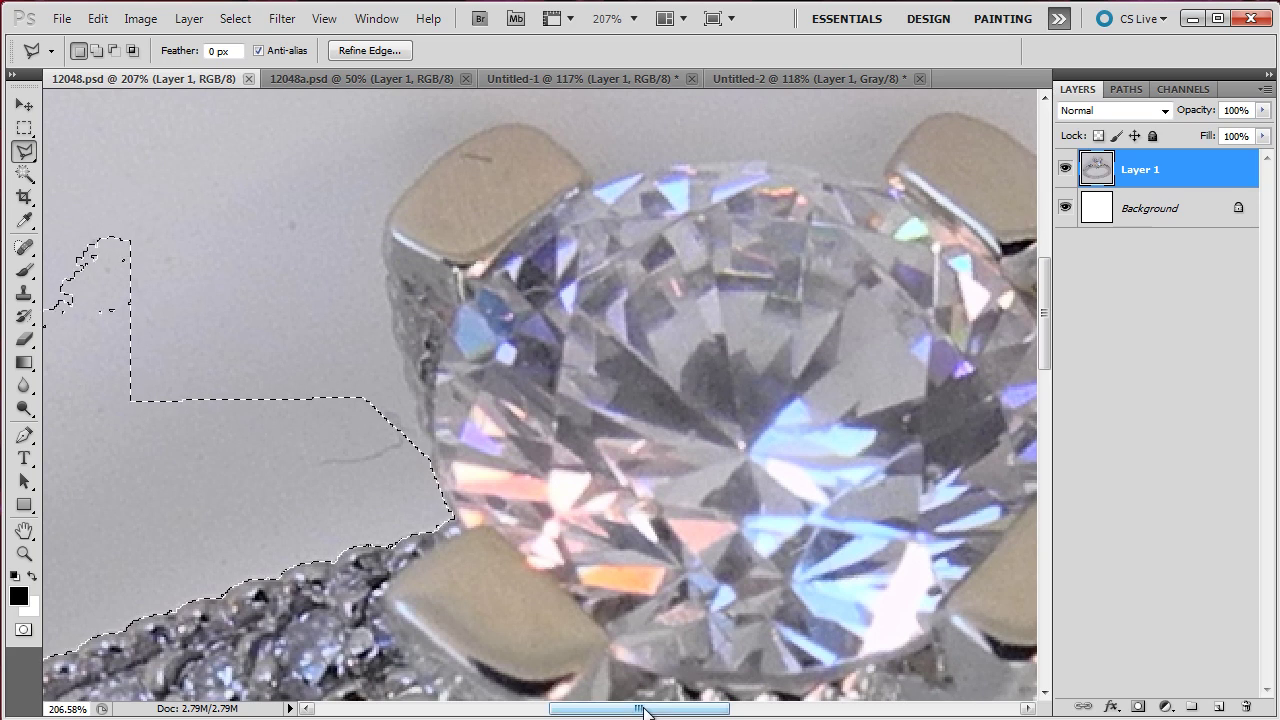
{"action": "left_click_drag", "start_coordinate": [645, 708], "coordinate": [606, 708]}
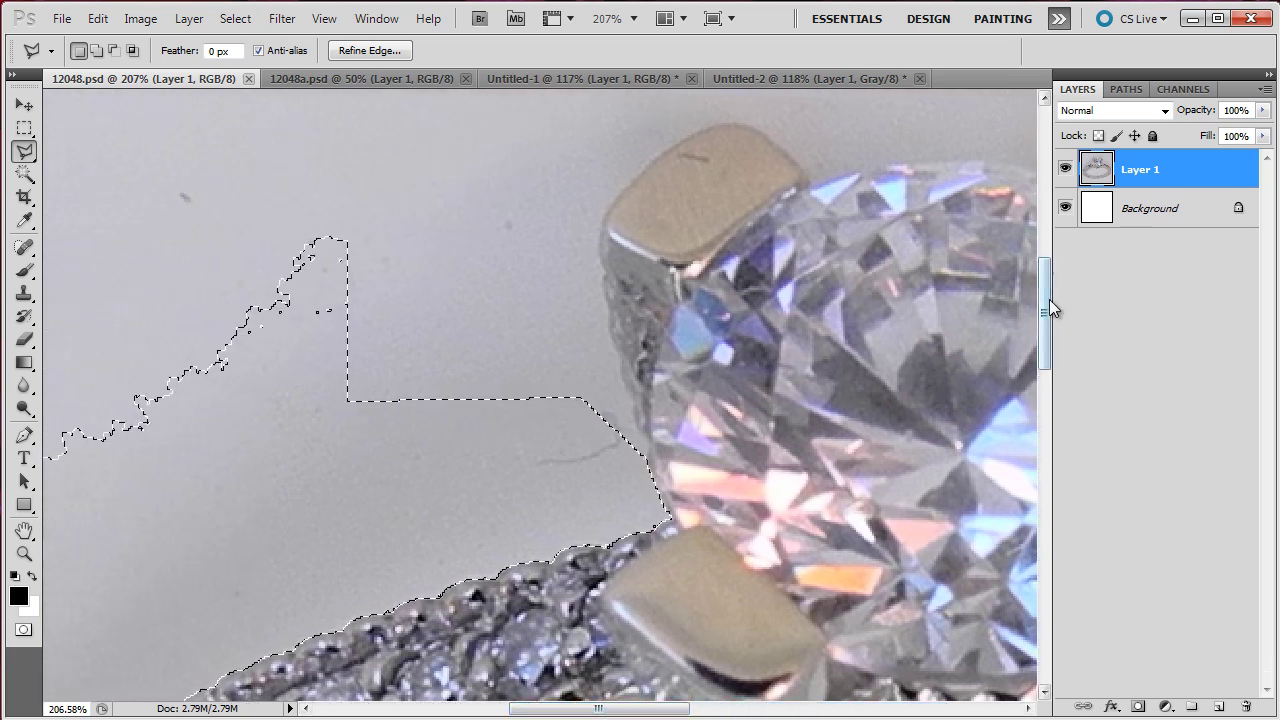
{"action": "left_click_drag", "start_coordinate": [1049, 299], "coordinate": [657, 623]}
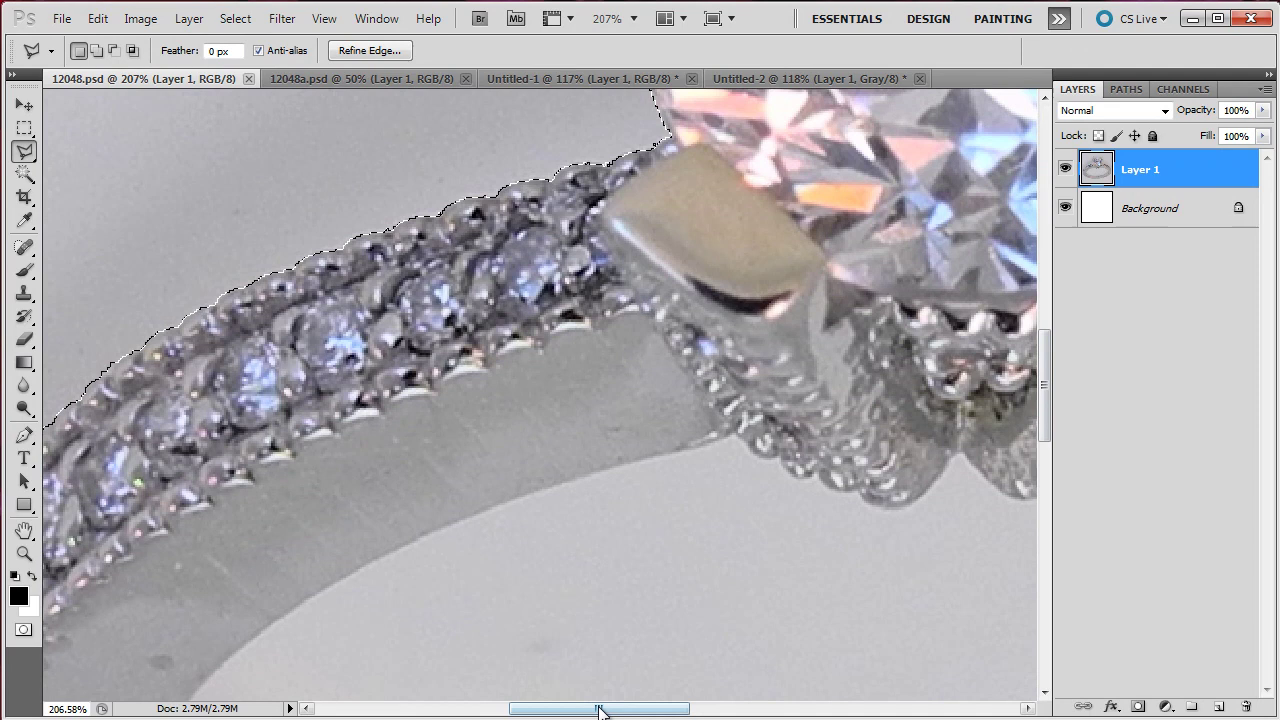
{"action": "left_click_drag", "start_coordinate": [600, 708], "coordinate": [533, 714]}
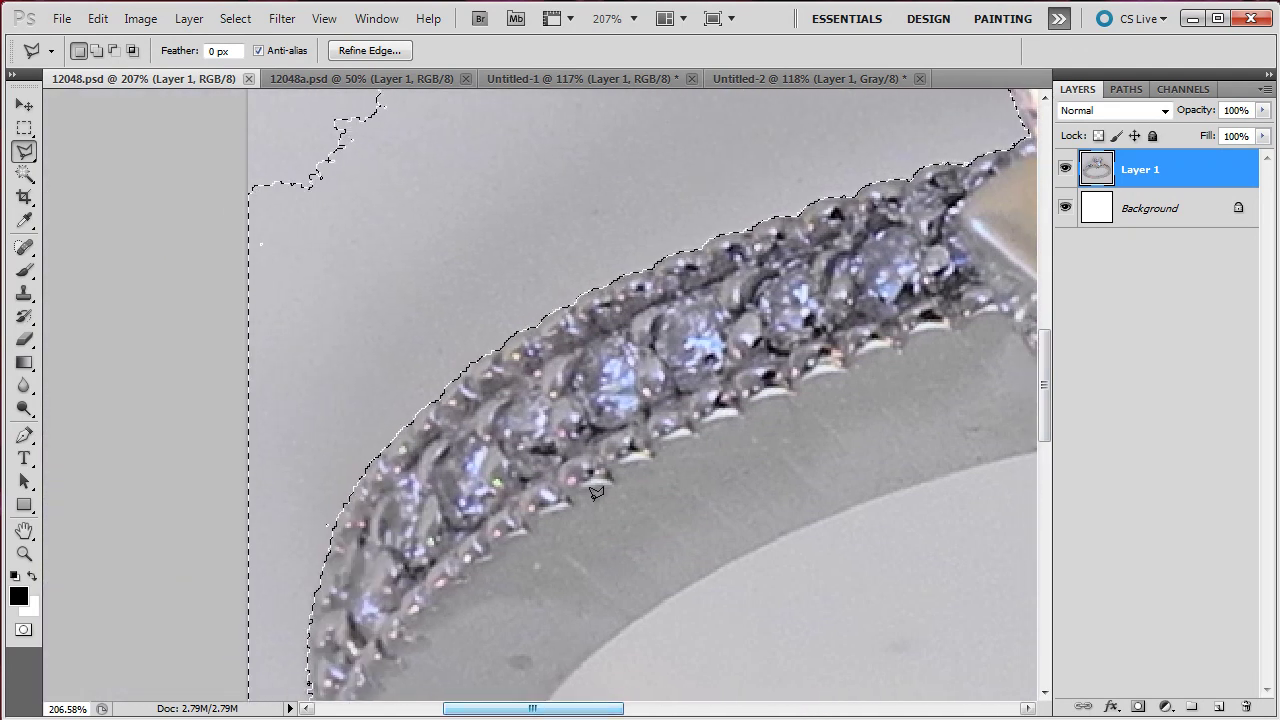
Add the backdrop beside the band's left edge to the selection
{"action": "left_click", "coordinate": [280, 422], "text": "shift"}
{"action": "left_click", "coordinate": [287, 522]}
{"action": "left_click", "coordinate": [318, 535]}
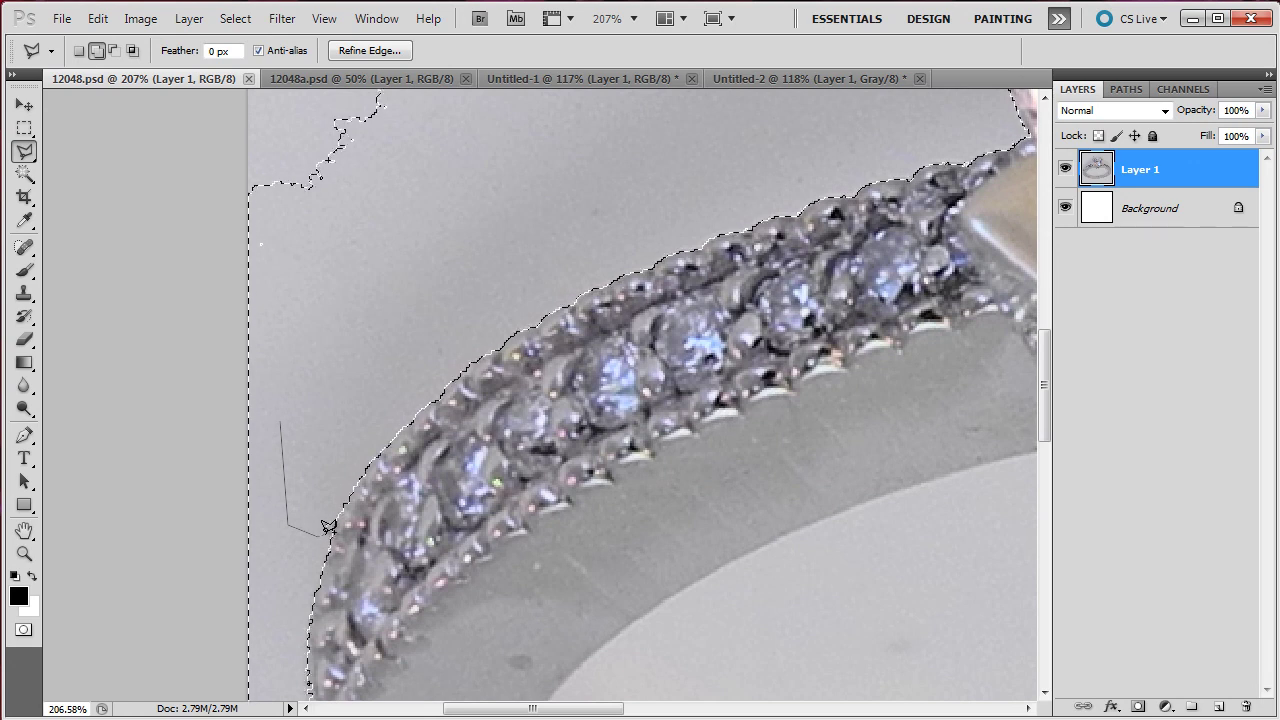
{"action": "double_click", "coordinate": [329, 423]}
{"action": "left_click_drag", "start_coordinate": [1043, 423], "coordinate": [1041, 462]}
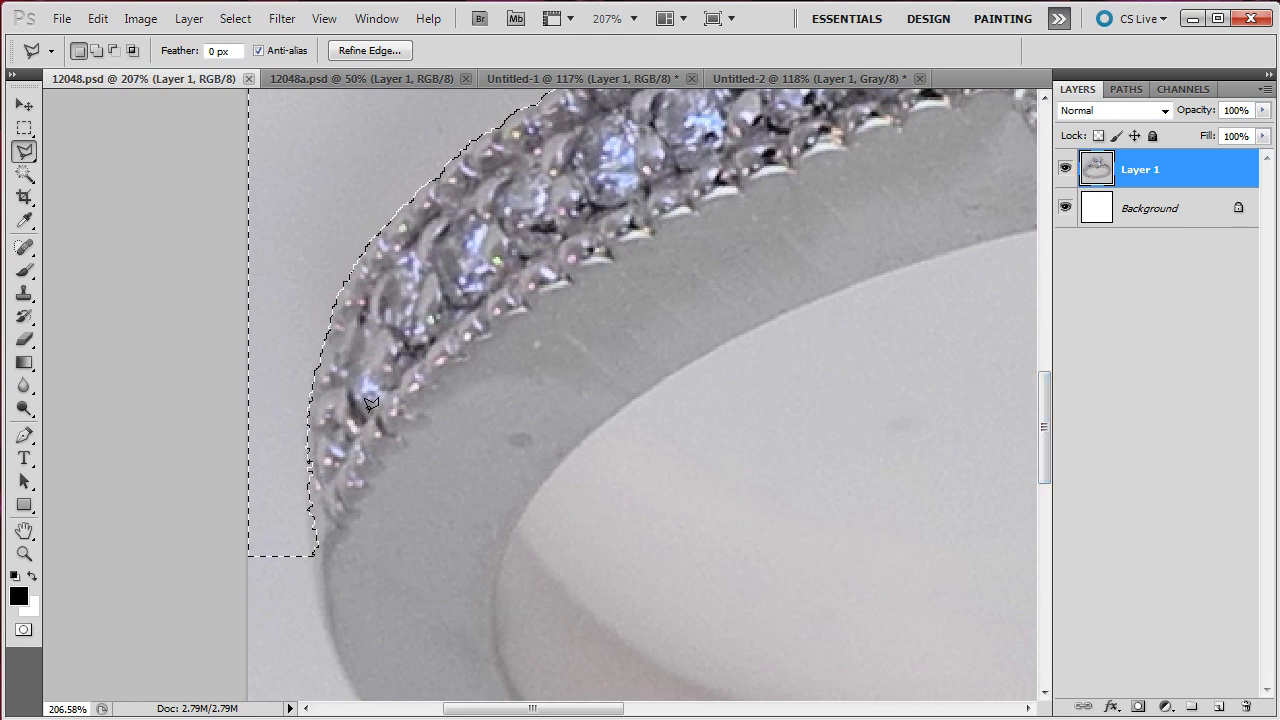
Cut the lower-left part out of the selection
{"action": "key", "text": "alt"}
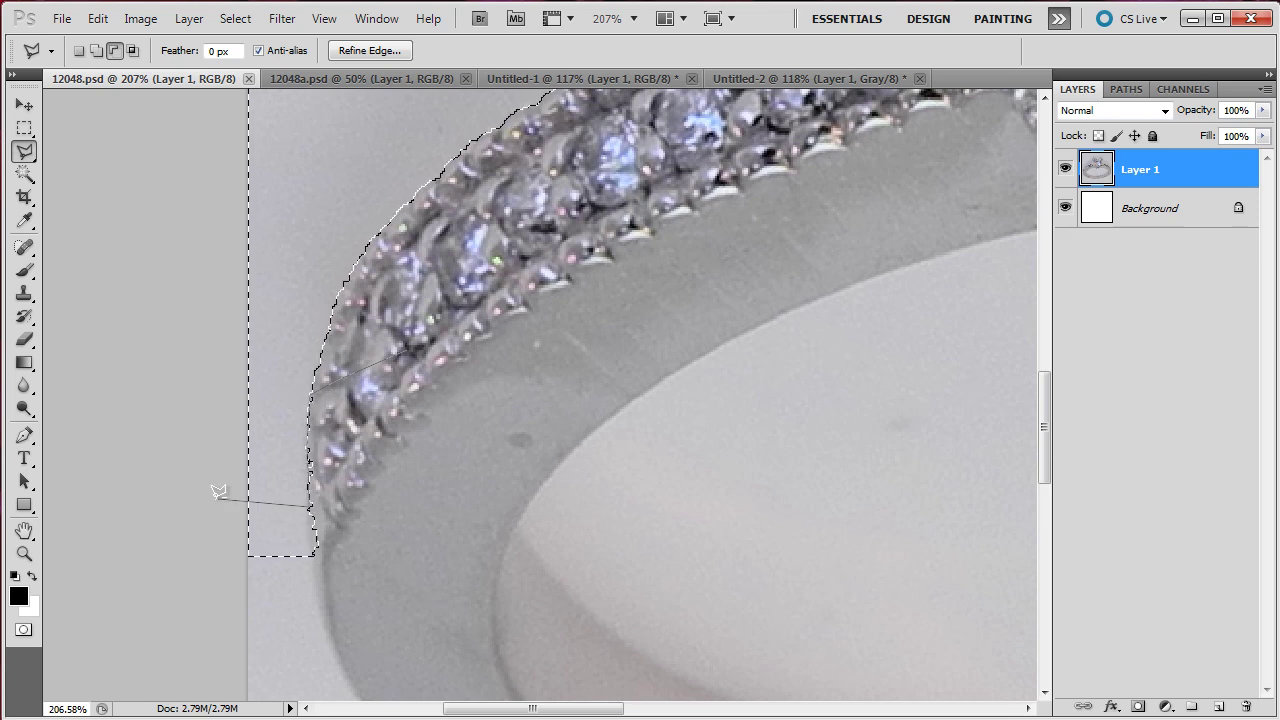
{"action": "left_click", "coordinate": [212, 640]}
{"action": "double_click", "coordinate": [494, 543]}
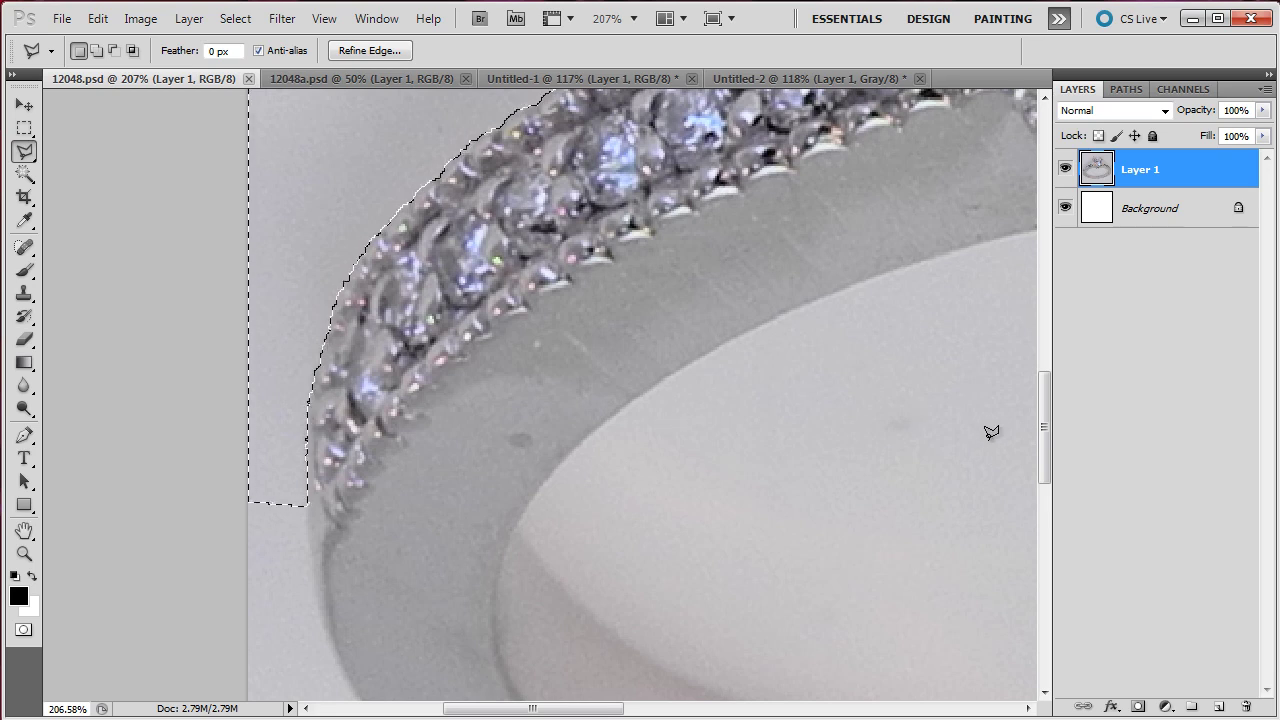
{"action": "left_click_drag", "start_coordinate": [1042, 466], "coordinate": [1054, 381]}
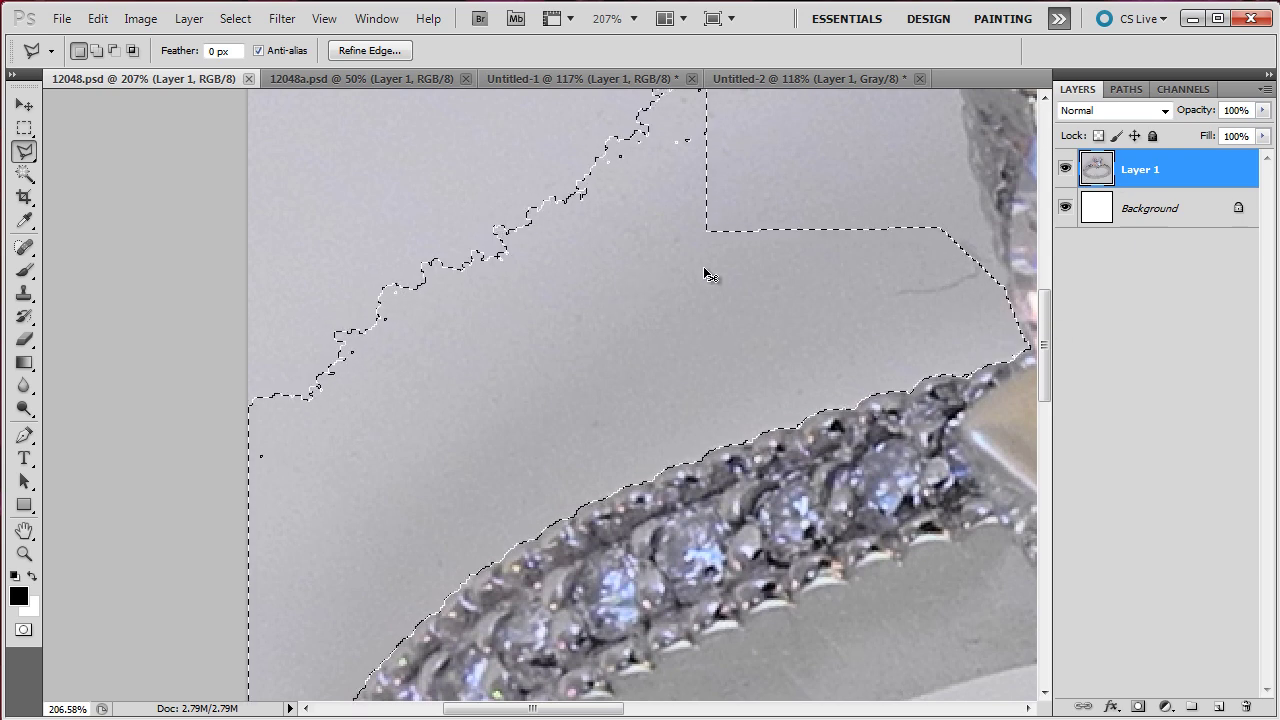
Copy the selected background to a new Layer 2 with Ctrl+J and compare layer visibility
{"action": "key", "text": "ctrl+j"}
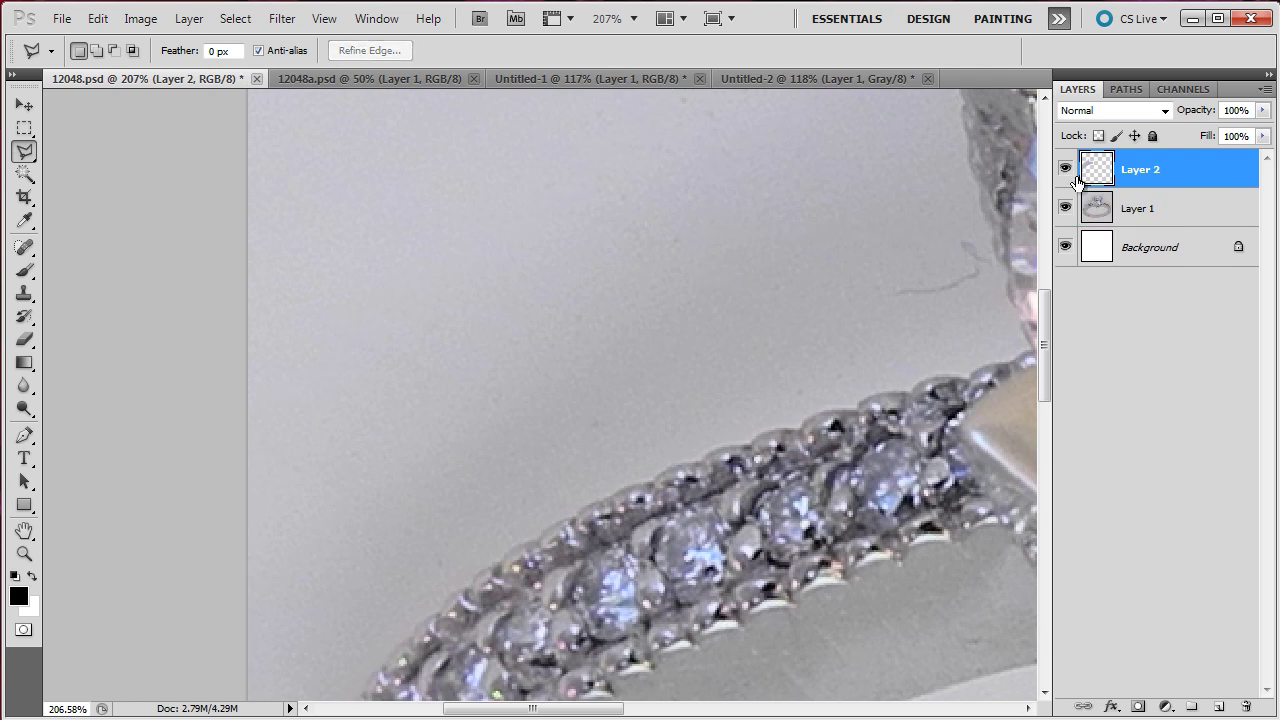
{"action": "key", "text": "ctrl+0"}
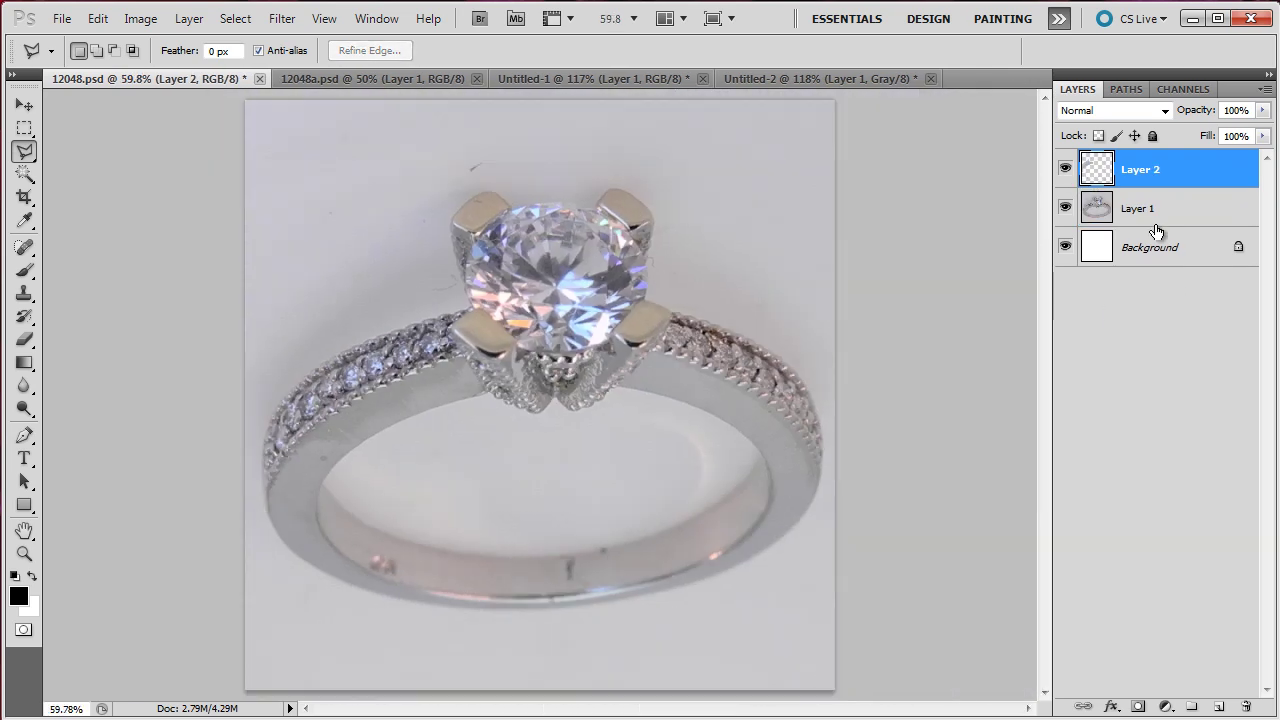
{"action": "left_click", "coordinate": [1066, 172]}
{"action": "left_click", "coordinate": [1066, 170]}
{"action": "left_click", "coordinate": [1066, 208]}
{"action": "left_click", "coordinate": [1066, 208]}
{"action": "left_click", "coordinate": [1066, 208]}
{"action": "left_click", "coordinate": [1066, 208]}
Hide Layer 2 and make Layer 1 the active layer
{"action": "left_click", "coordinate": [1066, 170]}
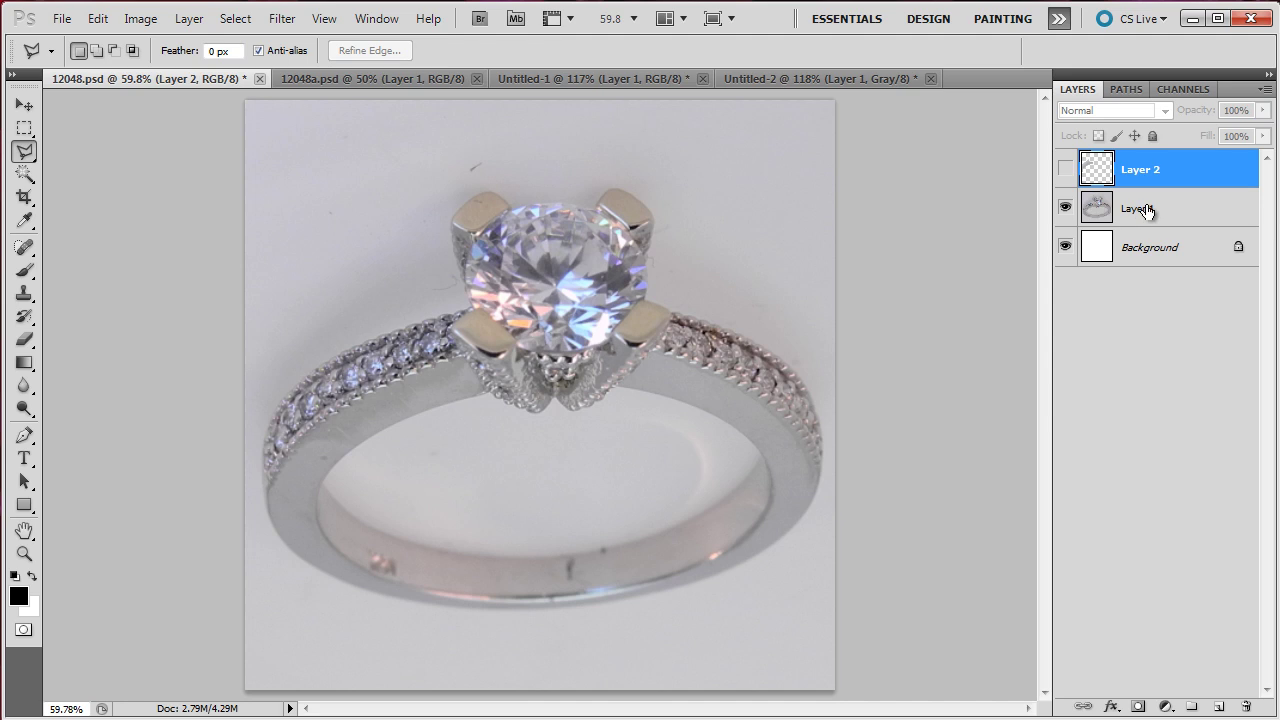
{"action": "left_click", "coordinate": [1148, 210]}
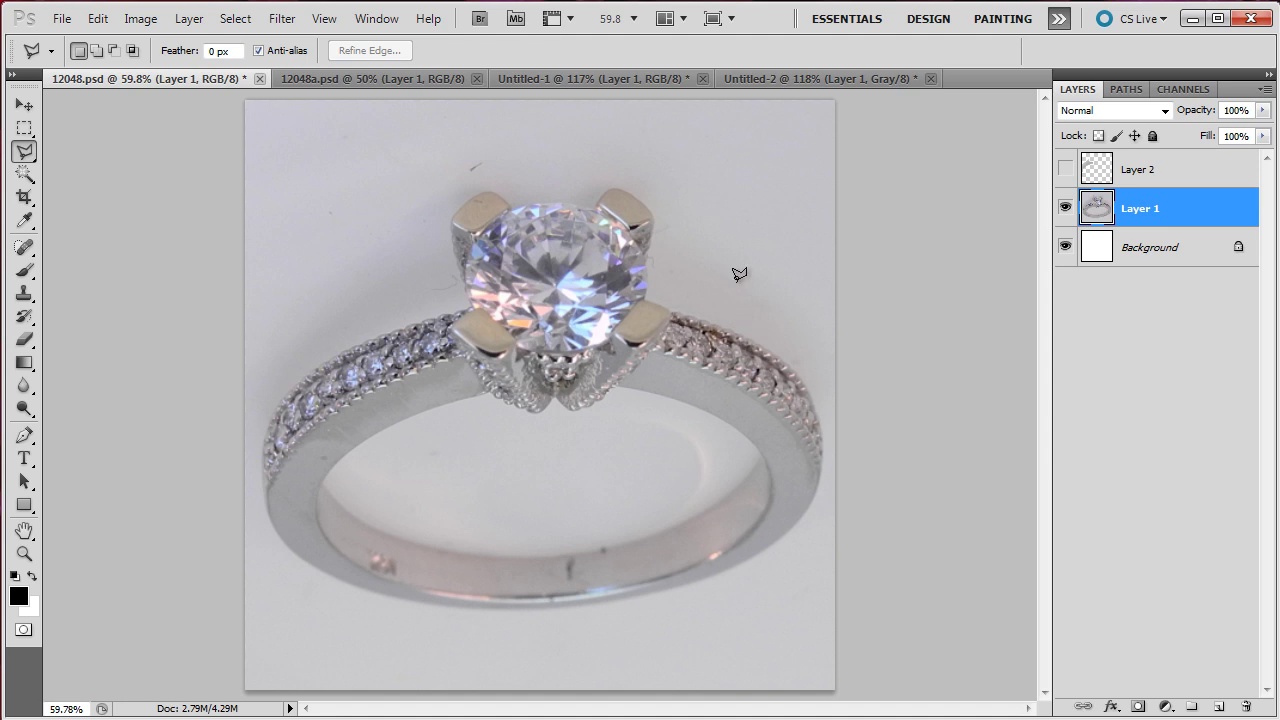
{"action": "scroll", "coordinate": [709, 268], "scroll_direction": "up", "scroll_amount": 5}
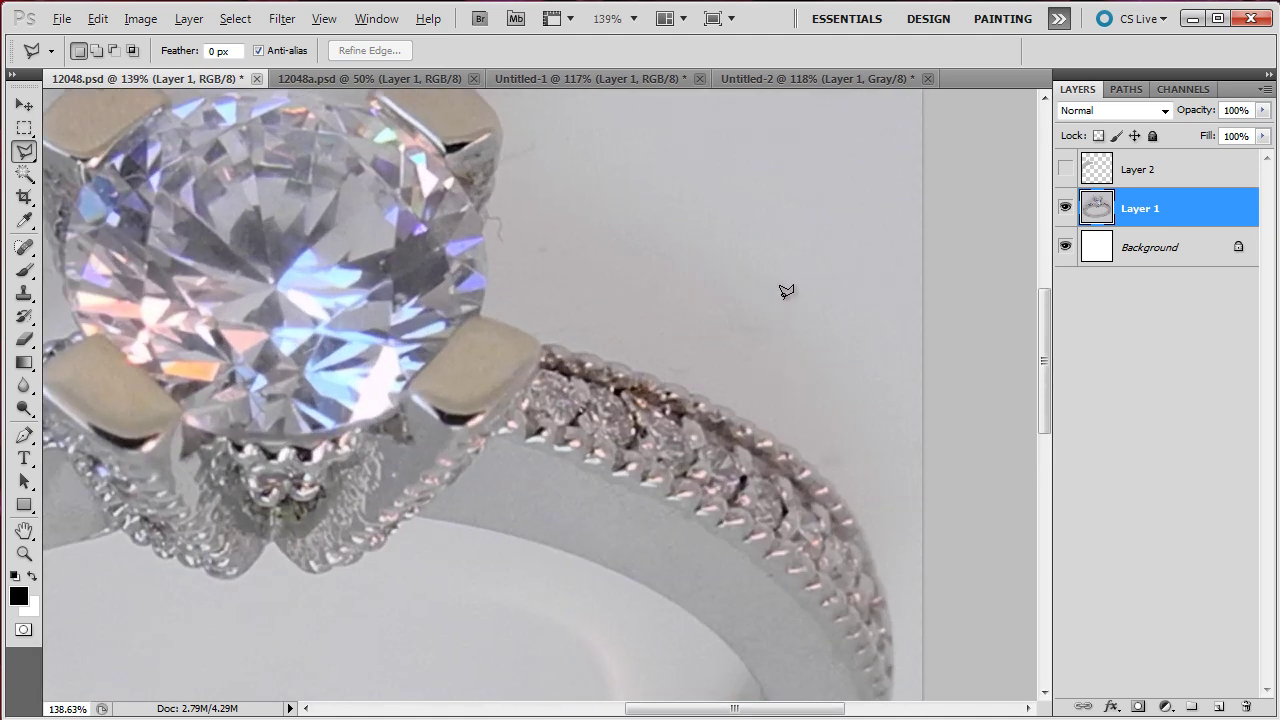
Select the grey backdrop right of the band, redoing the first attempt
{"action": "key", "text": "alt"}
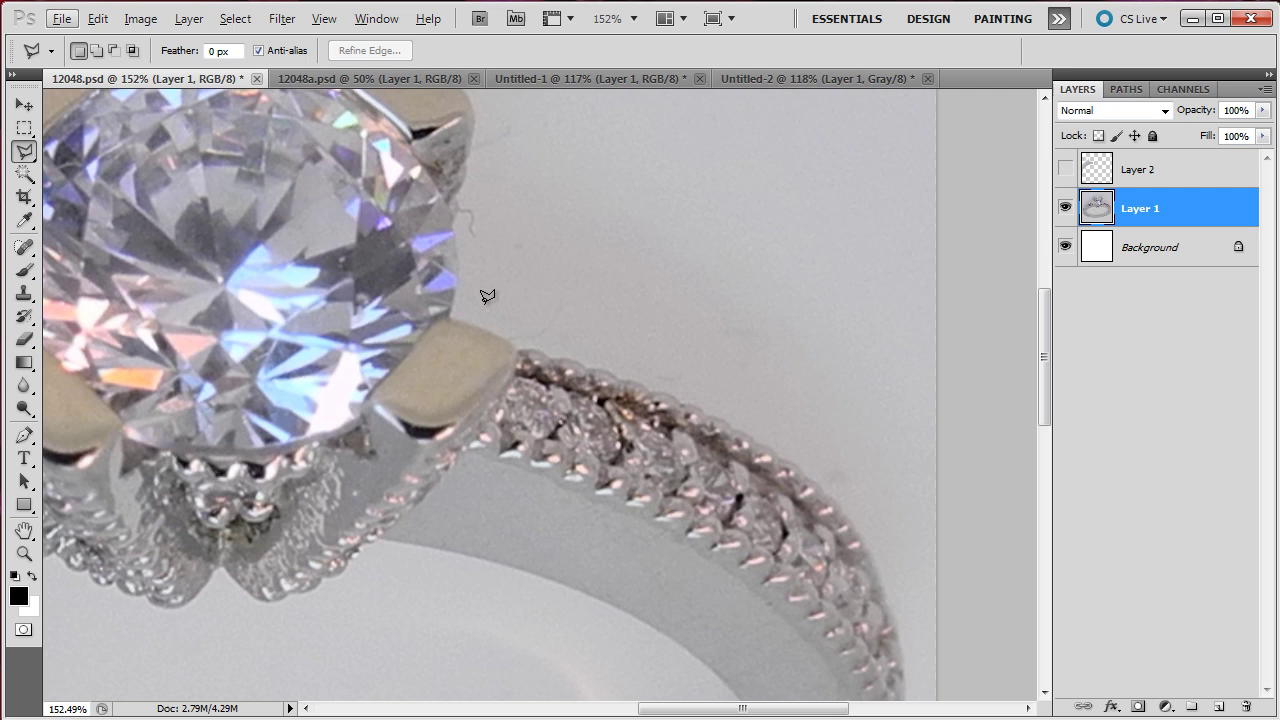
{"action": "key", "text": "w"}
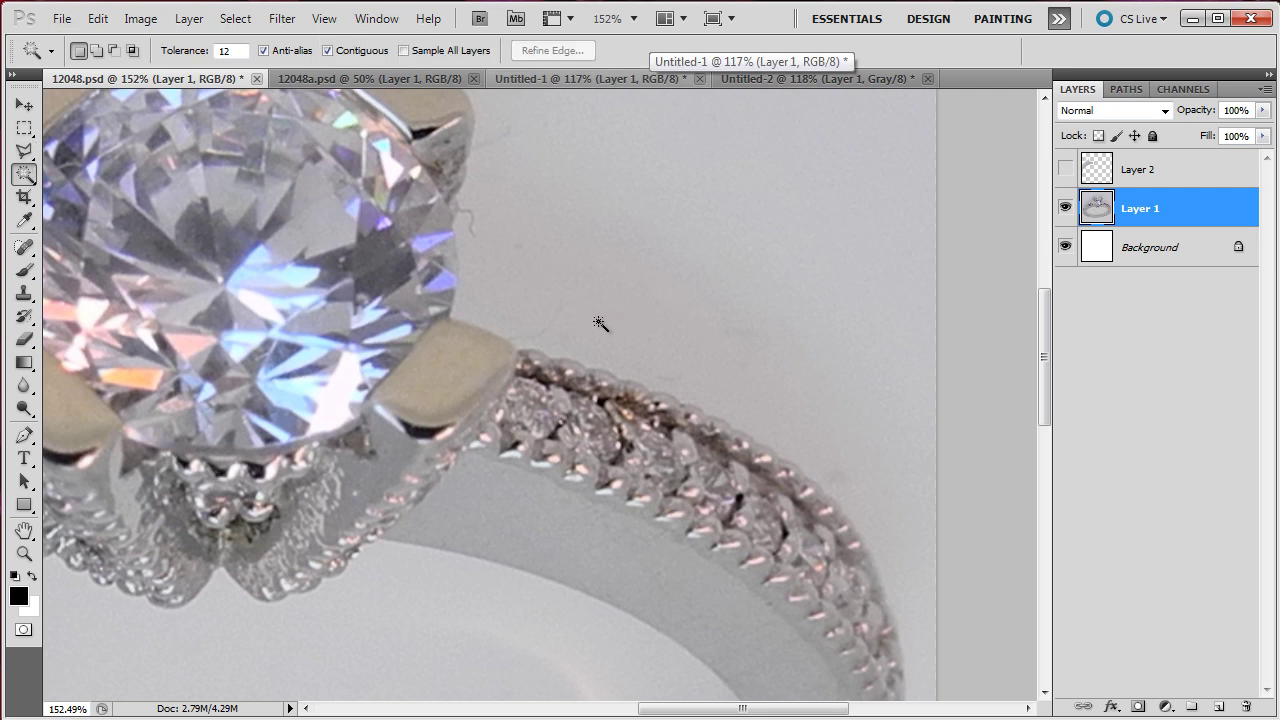
{"action": "scroll", "coordinate": [766, 268], "scroll_direction": "down", "scroll_amount": 3}
{"action": "left_click", "coordinate": [722, 238]}
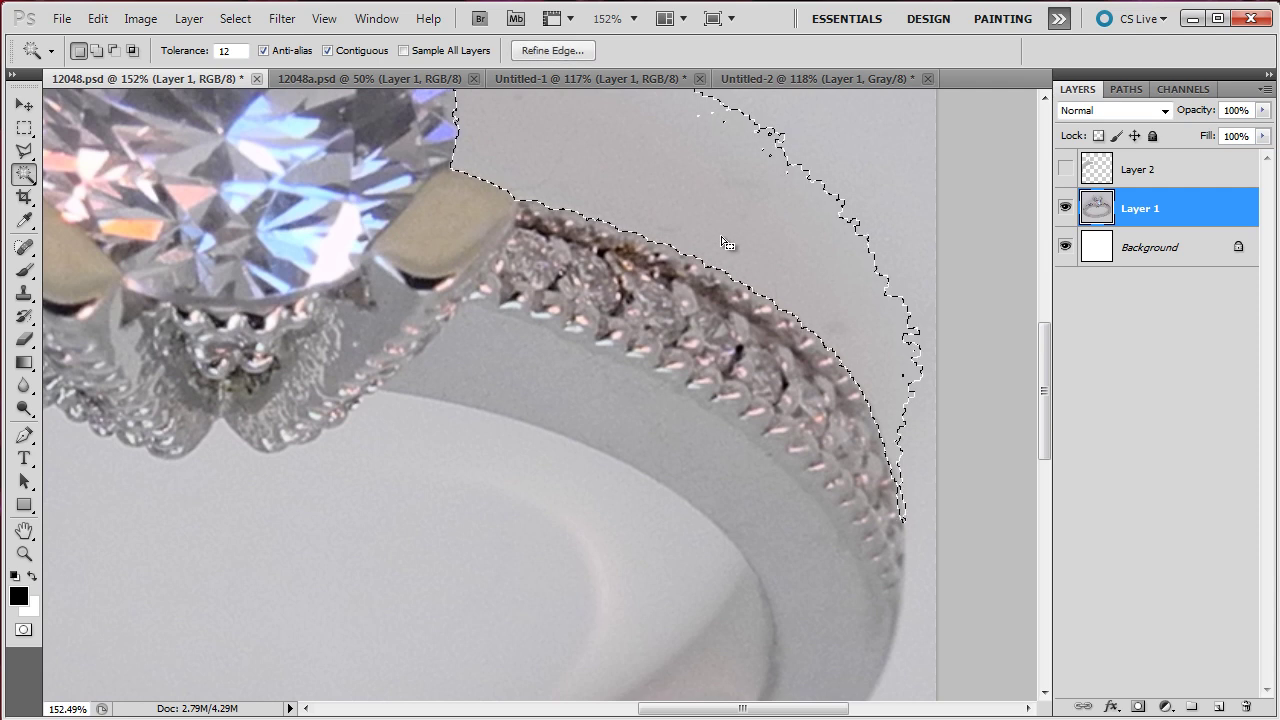
{"action": "key", "text": "ctrl+d"}
{"action": "left_click", "coordinate": [666, 212]}
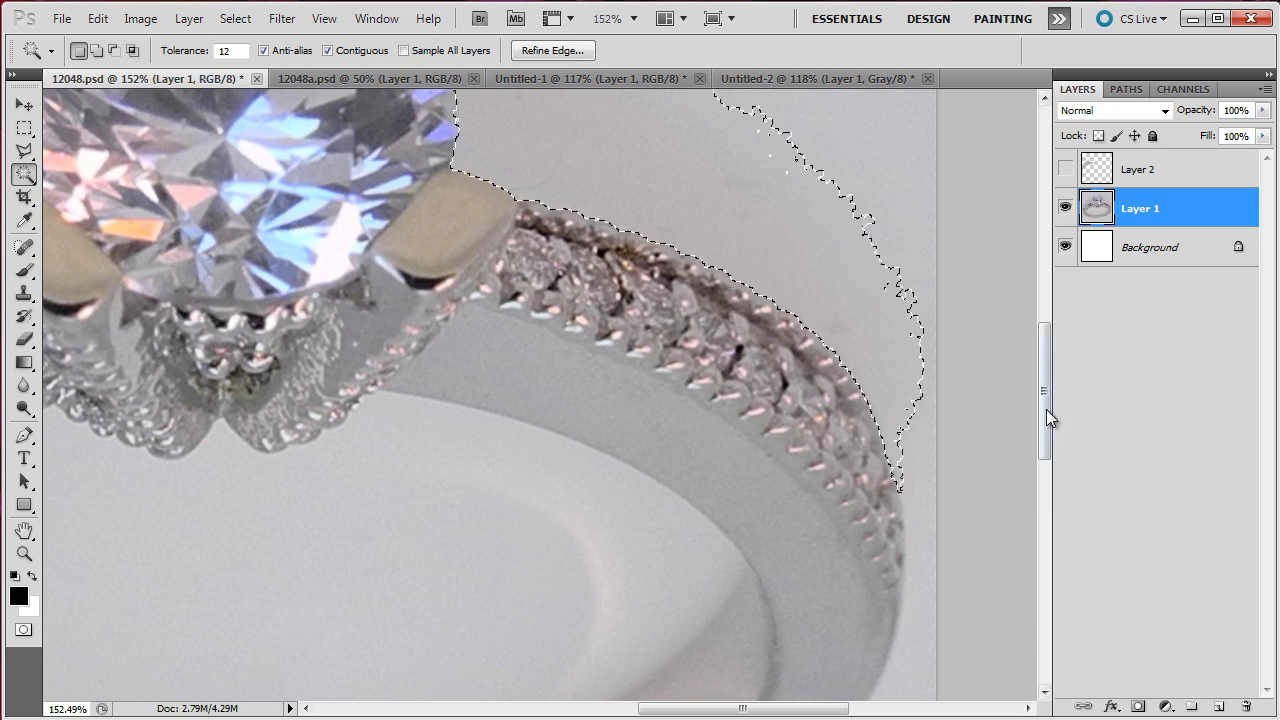
Zoom out to check the selection around the crown and upper band
{"action": "left_click_drag", "start_coordinate": [1046, 409], "coordinate": [1046, 376]}
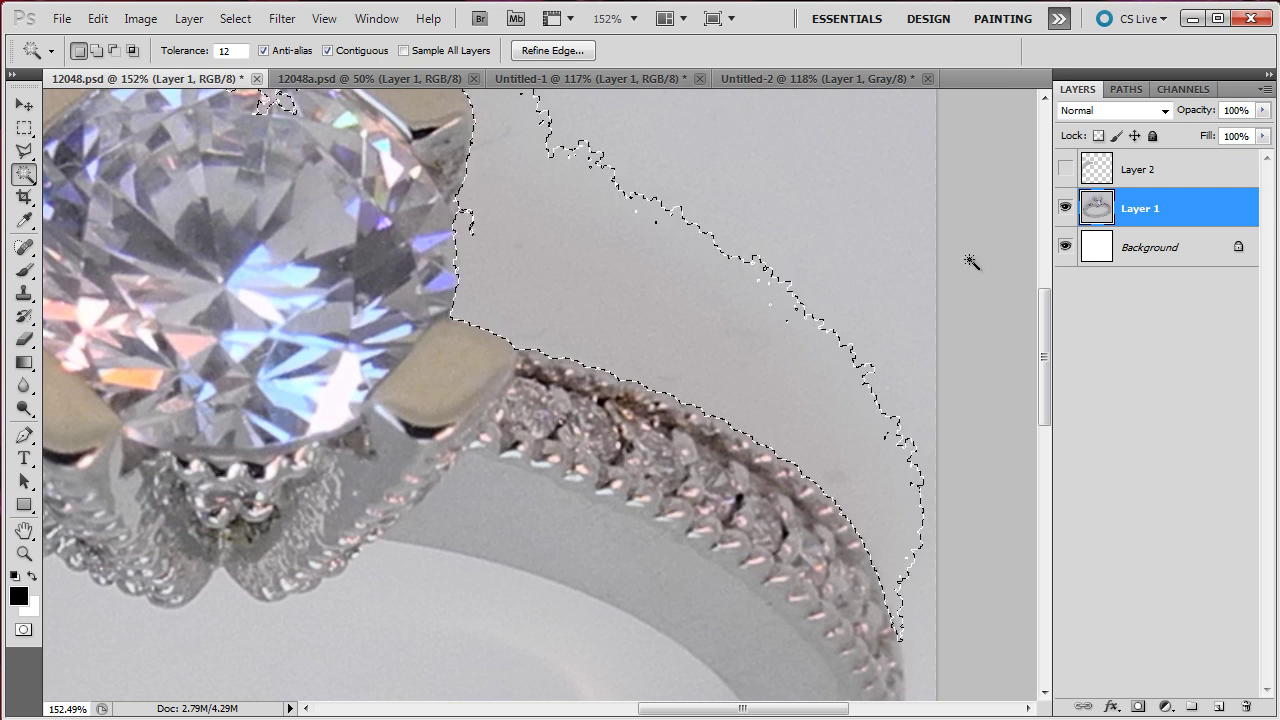
{"action": "mouse_move", "coordinate": [1046, 359]}
{"action": "left_mouse_down"}
{"action": "mouse_move", "coordinate": [1048, 342]}
{"action": "mouse_move", "coordinate": [1047, 368]}
{"action": "left_mouse_up"}
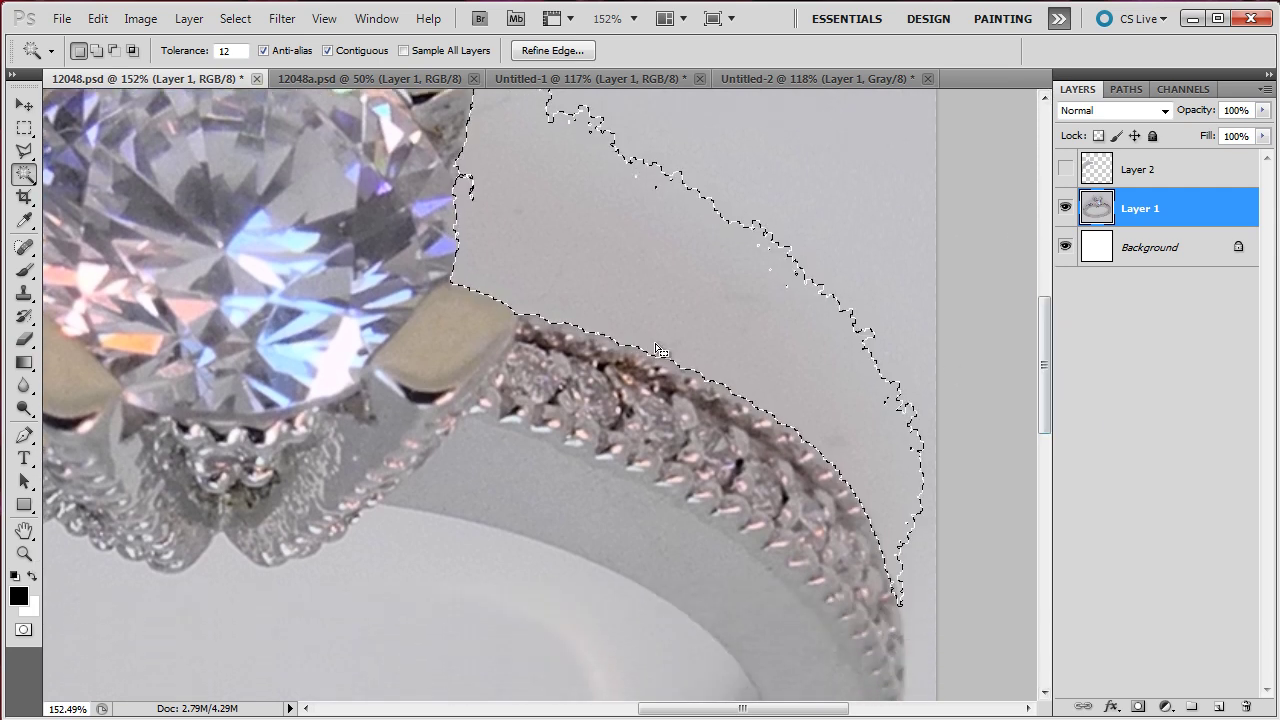
{"action": "left_click_drag", "start_coordinate": [1048, 381], "coordinate": [1033, 356]}
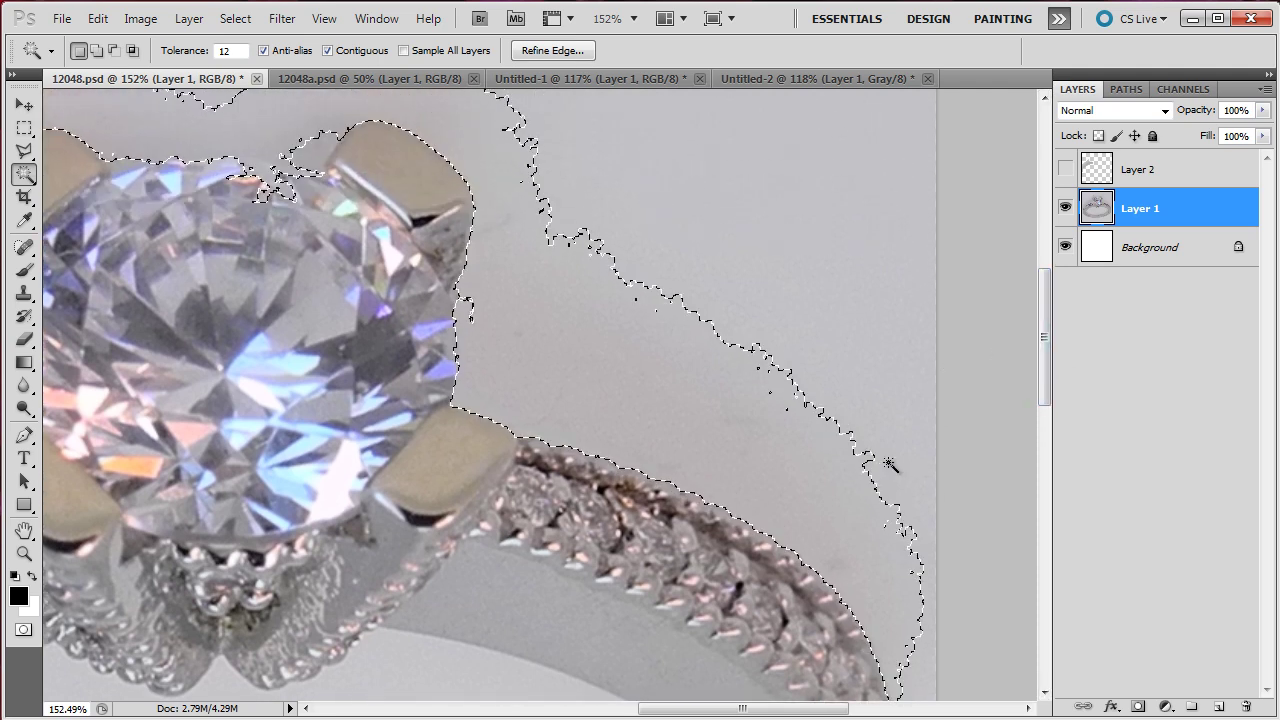
{"action": "left_click_drag", "start_coordinate": [1049, 334], "coordinate": [1046, 337]}
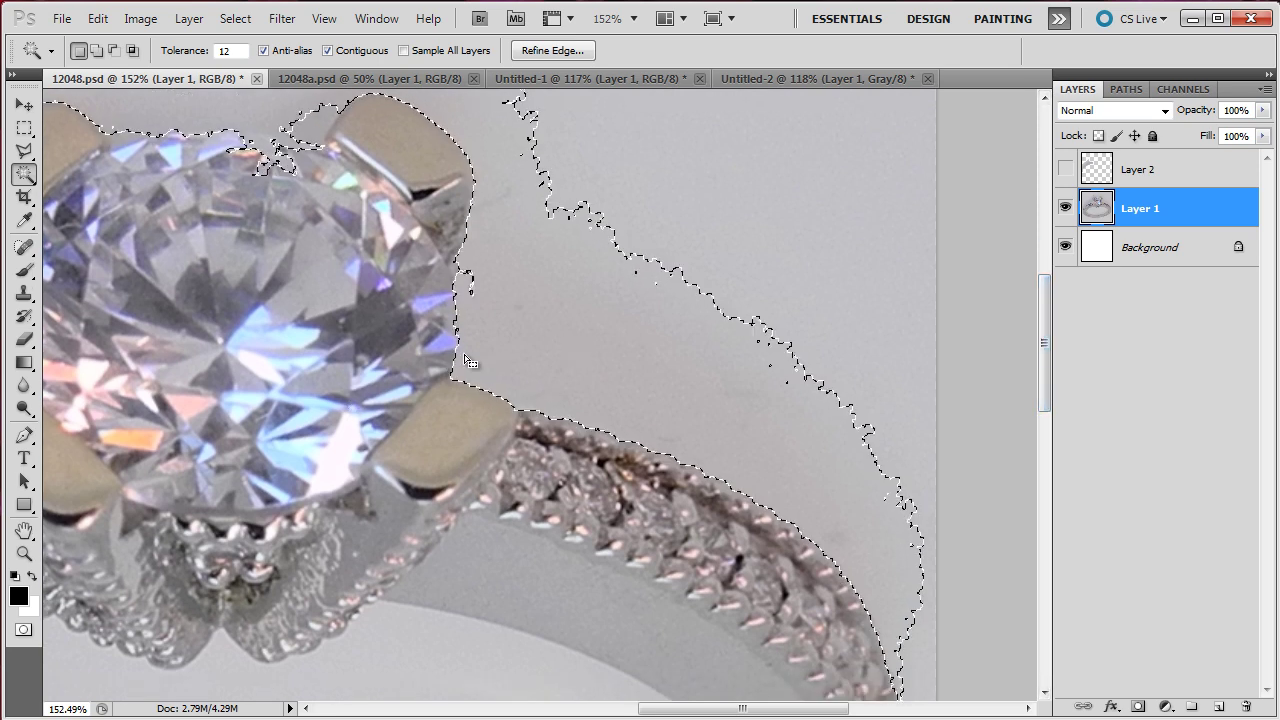
{"action": "scroll", "coordinate": [478, 356], "scroll_direction": "down", "scroll_amount": 2}
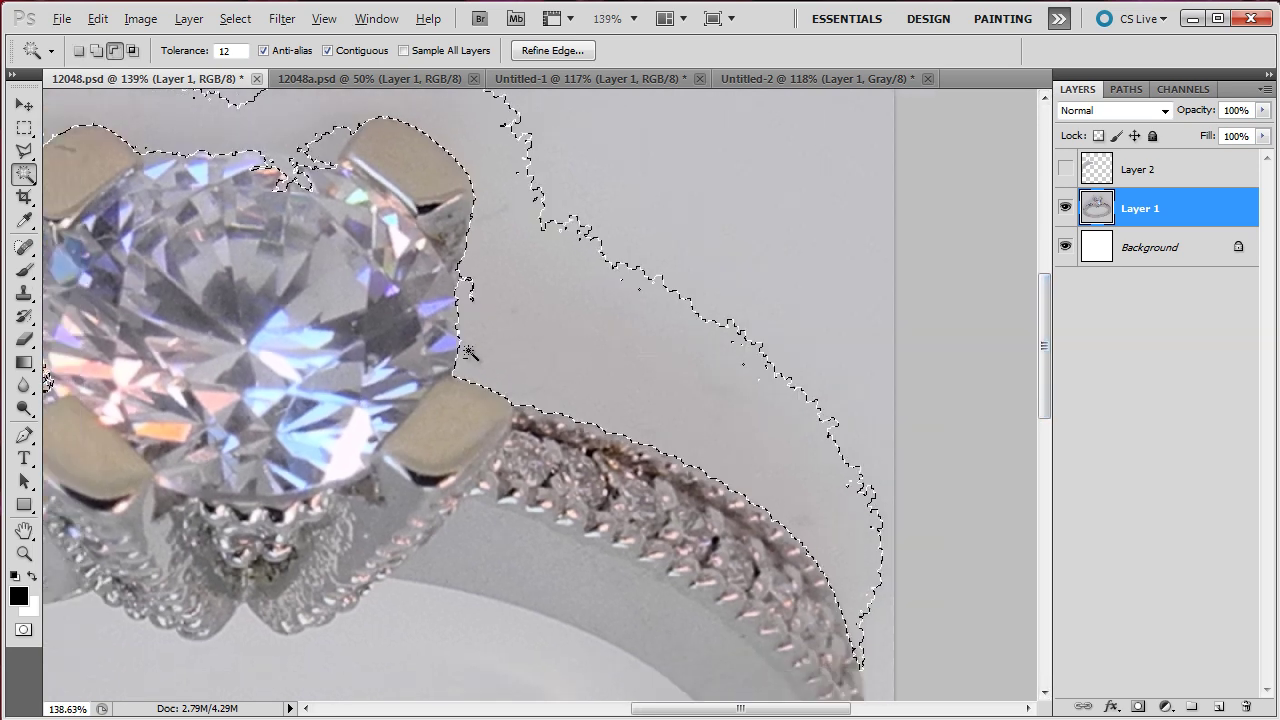
{"action": "scroll", "coordinate": [469, 353], "scroll_direction": "down", "scroll_amount": 9}
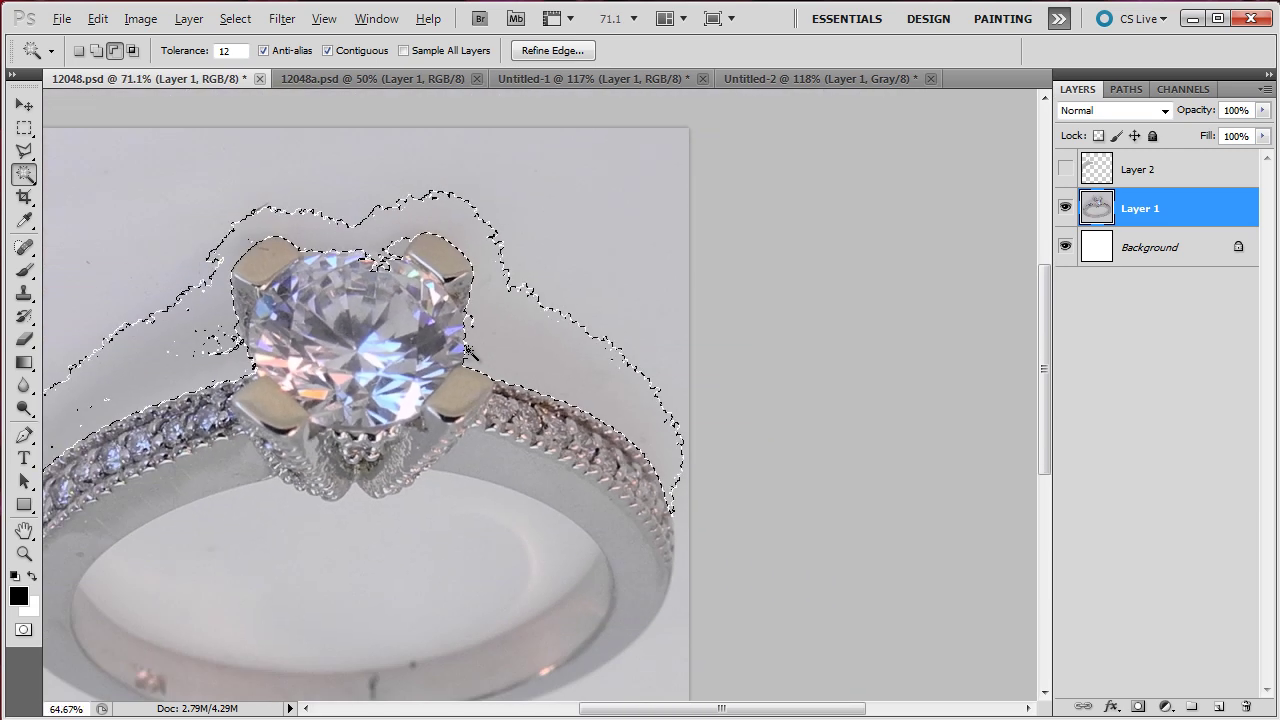
{"action": "scroll", "coordinate": [448, 362], "scroll_direction": "up", "scroll_amount": 4}
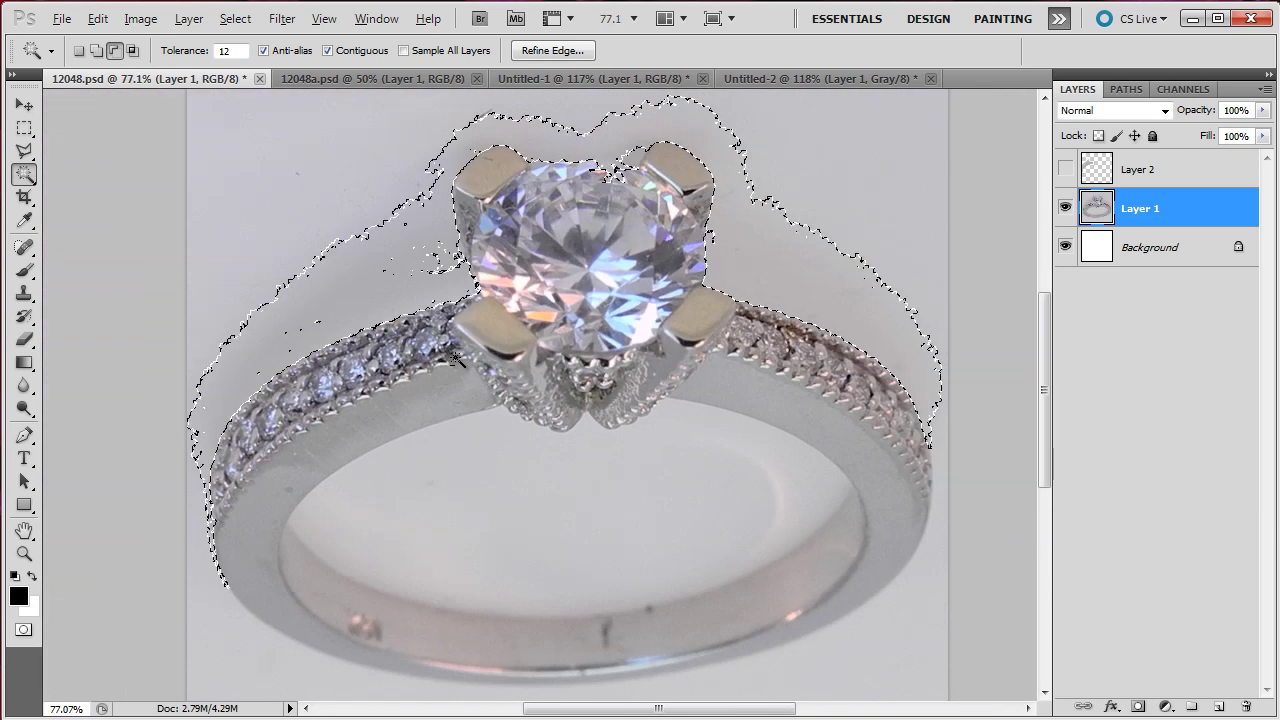
{"action": "key", "text": "alt"}
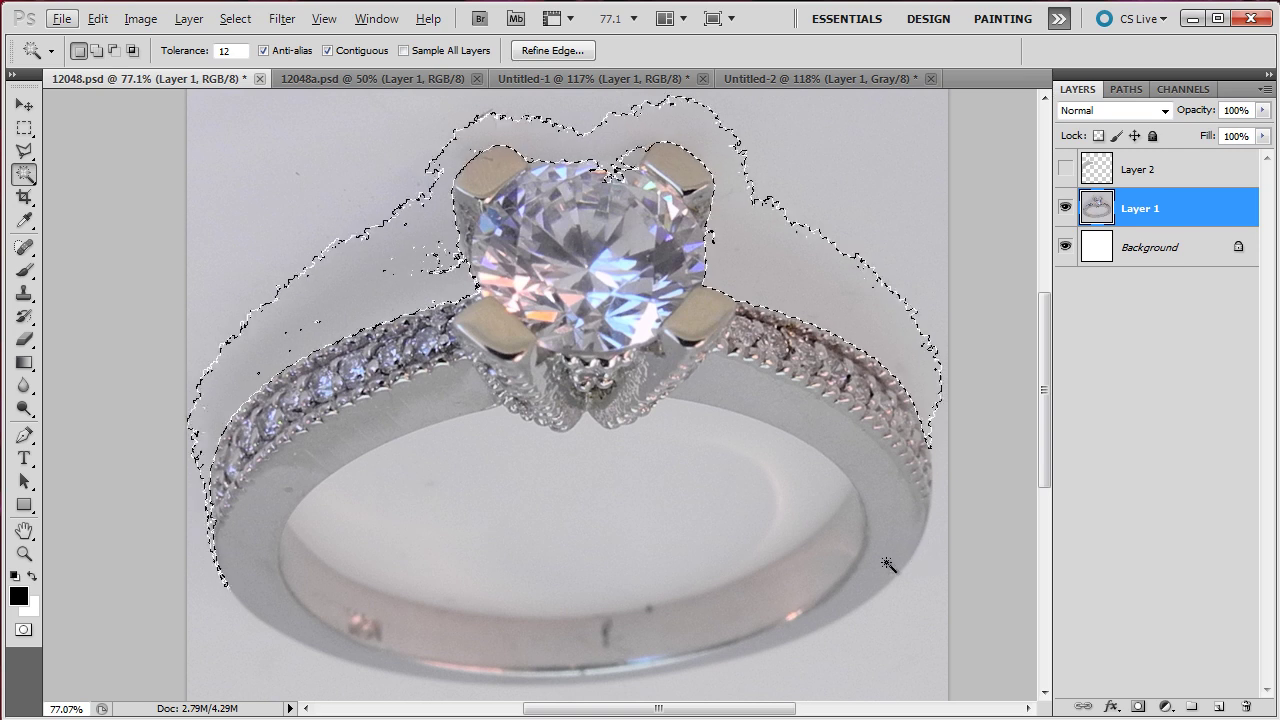
Subtract the ring's left side, left crown backdrop and a small top area with rectangles
{"action": "key", "text": "m"}
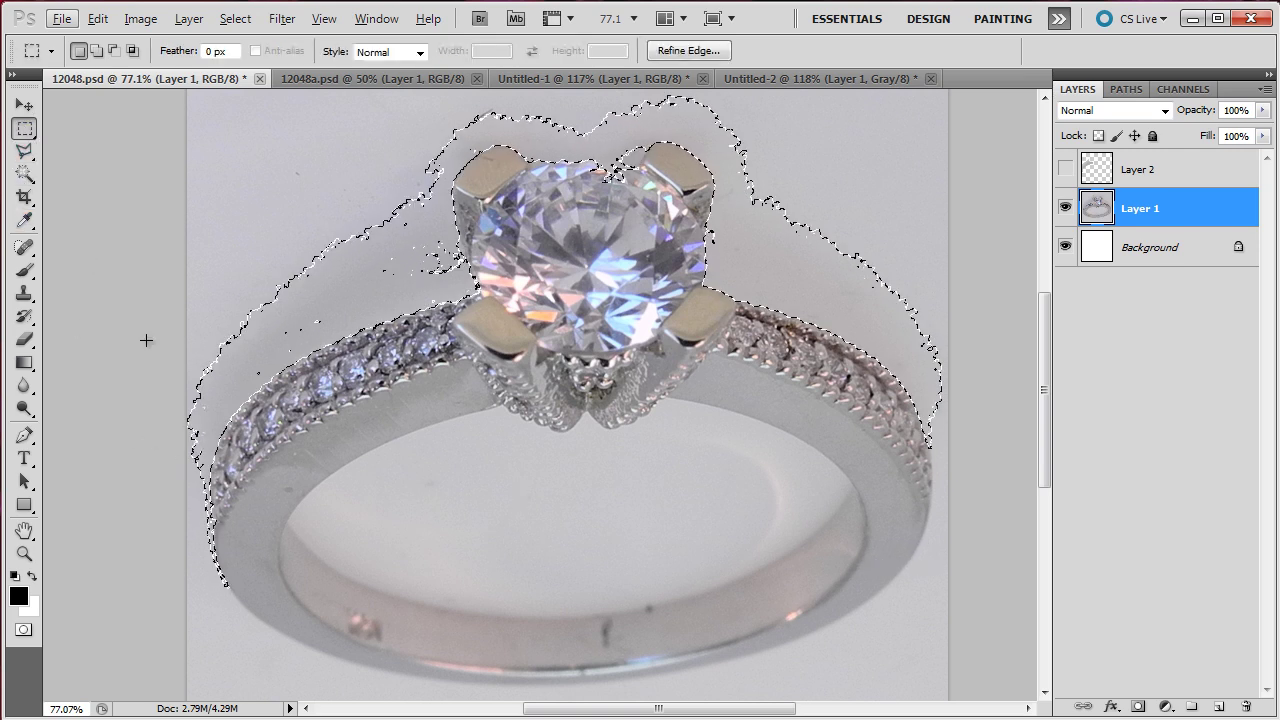
{"action": "left_click_drag", "start_coordinate": [188, 238], "coordinate": [352, 676]}
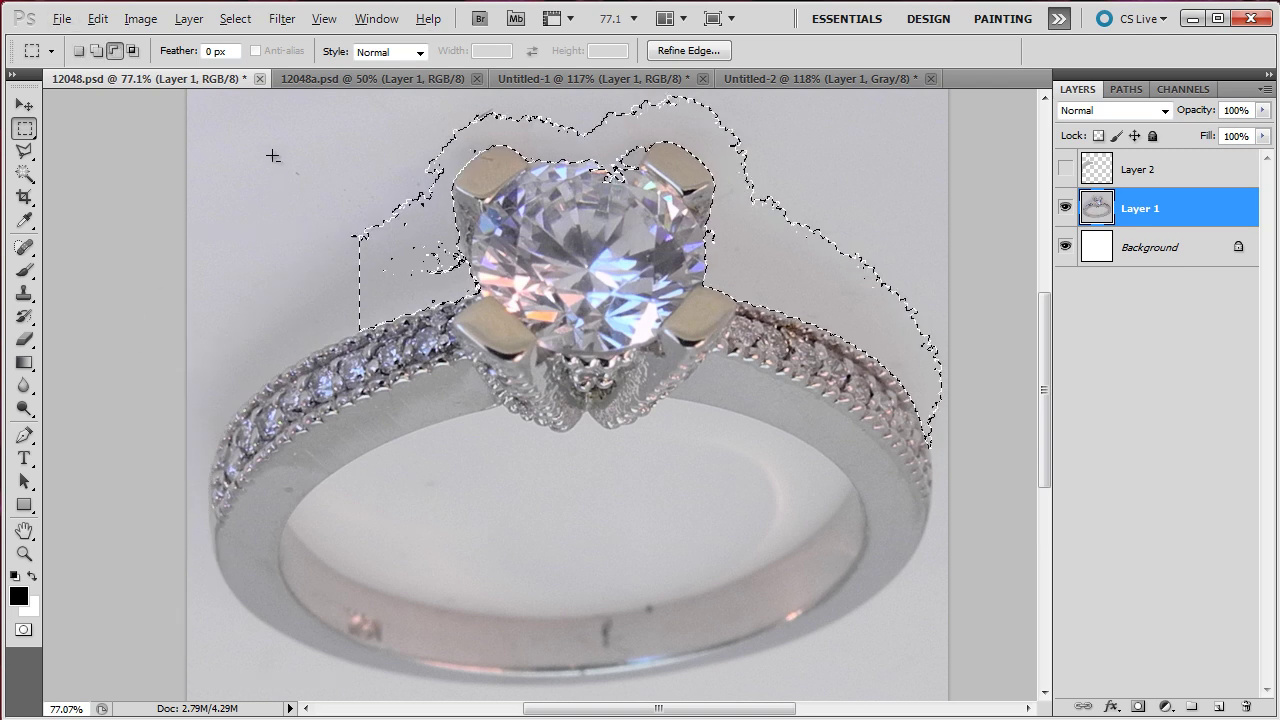
{"action": "left_click_drag", "start_coordinate": [272, 155], "coordinate": [583, 438]}
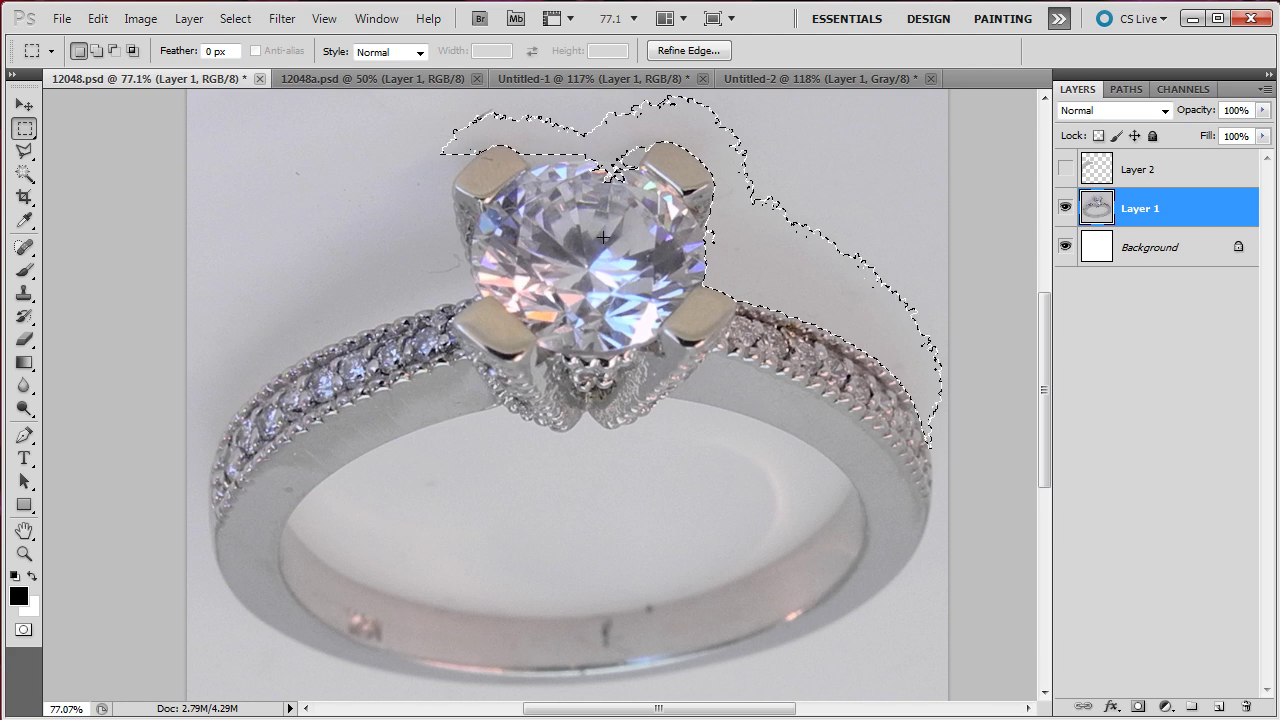
{"action": "key", "text": "alt"}
{"action": "left_click_drag", "start_coordinate": [757, 200], "coordinate": [793, 122]}
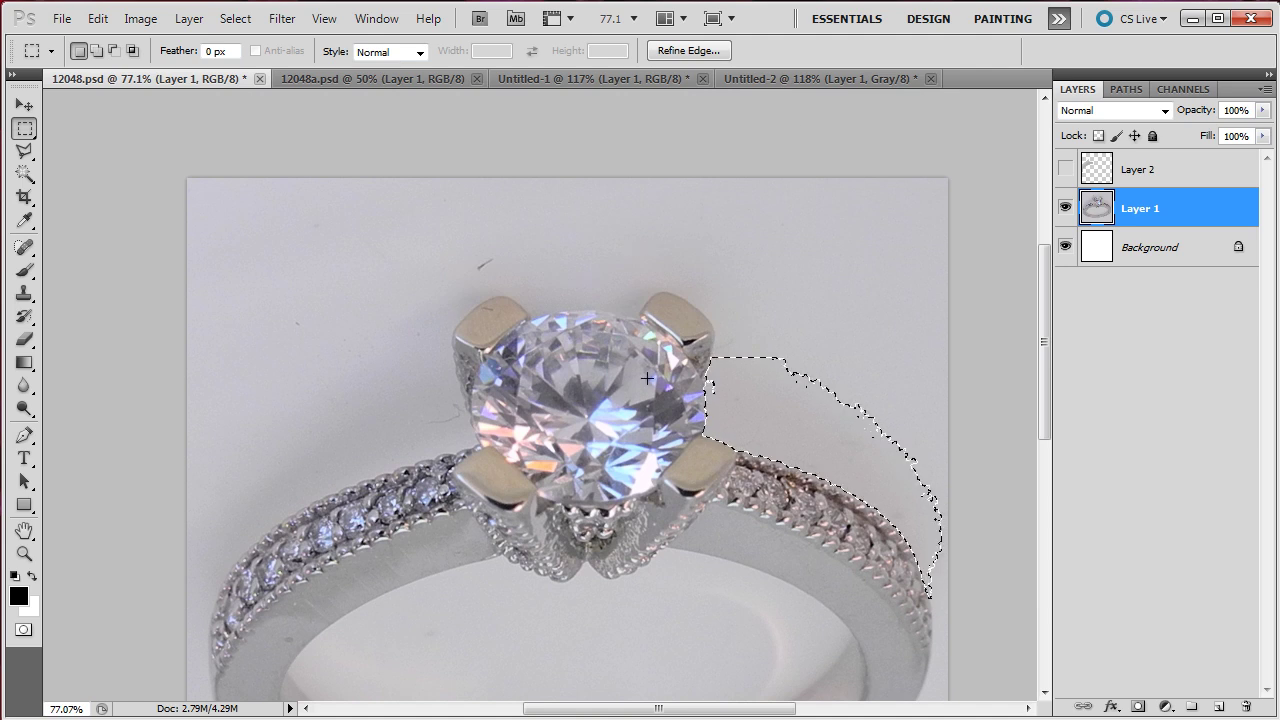
{"action": "key", "text": "alt"}
{"action": "key", "text": "alt"}
{"action": "key", "text": "alt"}
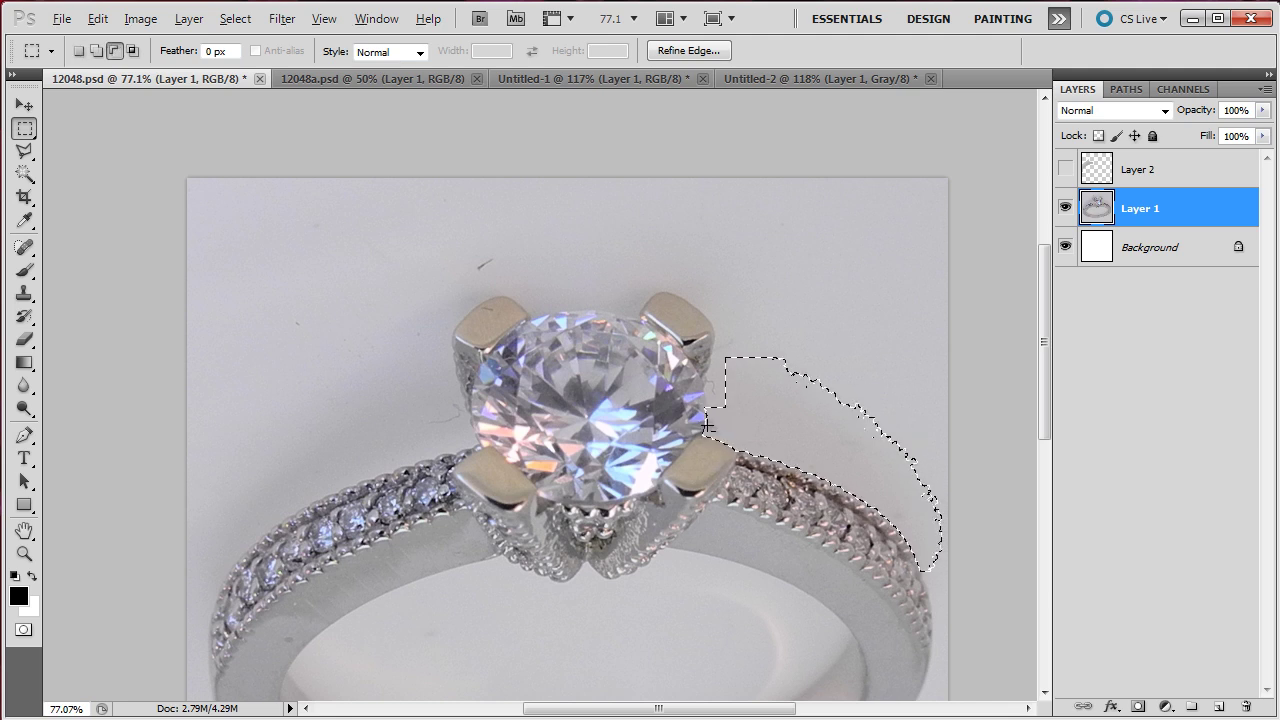
Polygonal Lasso the stone's edge out of the right-side selection, then fit the ring on screen
{"action": "scroll", "coordinate": [706, 425], "scroll_direction": "up", "scroll_amount": 10}
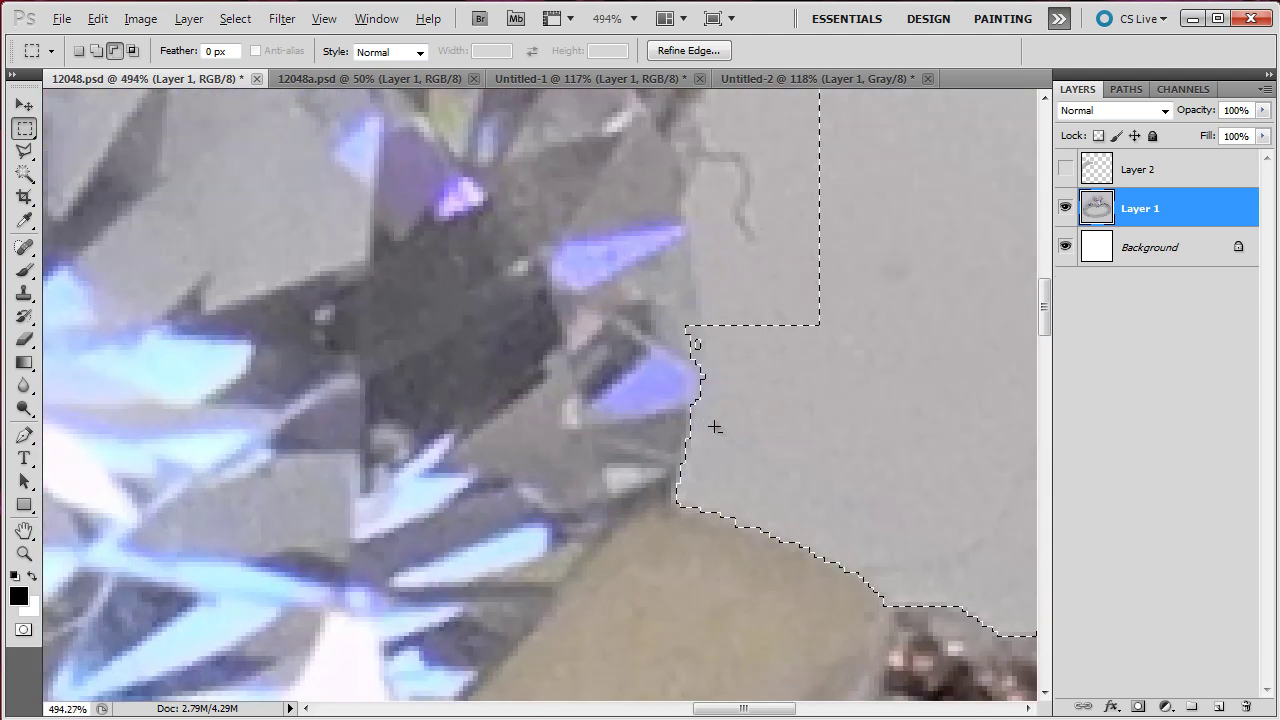
{"action": "scroll", "coordinate": [715, 427], "scroll_direction": "down", "scroll_amount": 4}
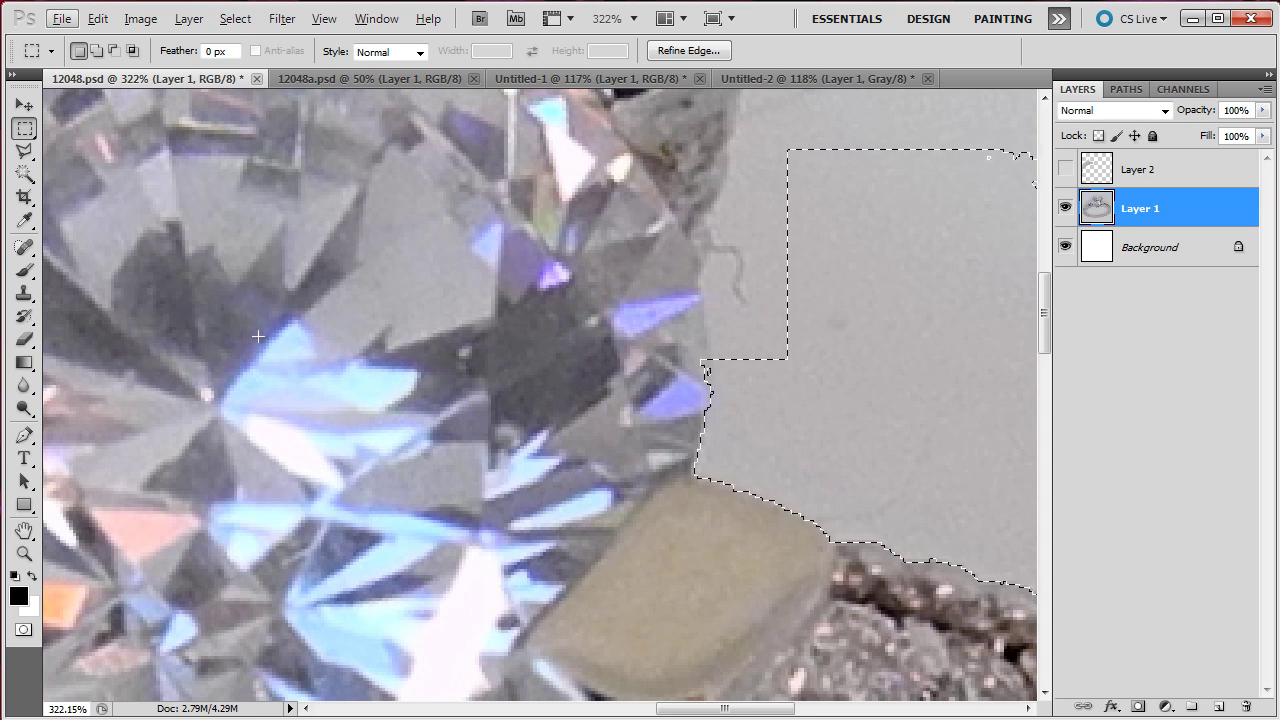
{"action": "key", "text": "w"}
{"action": "key", "text": "l"}
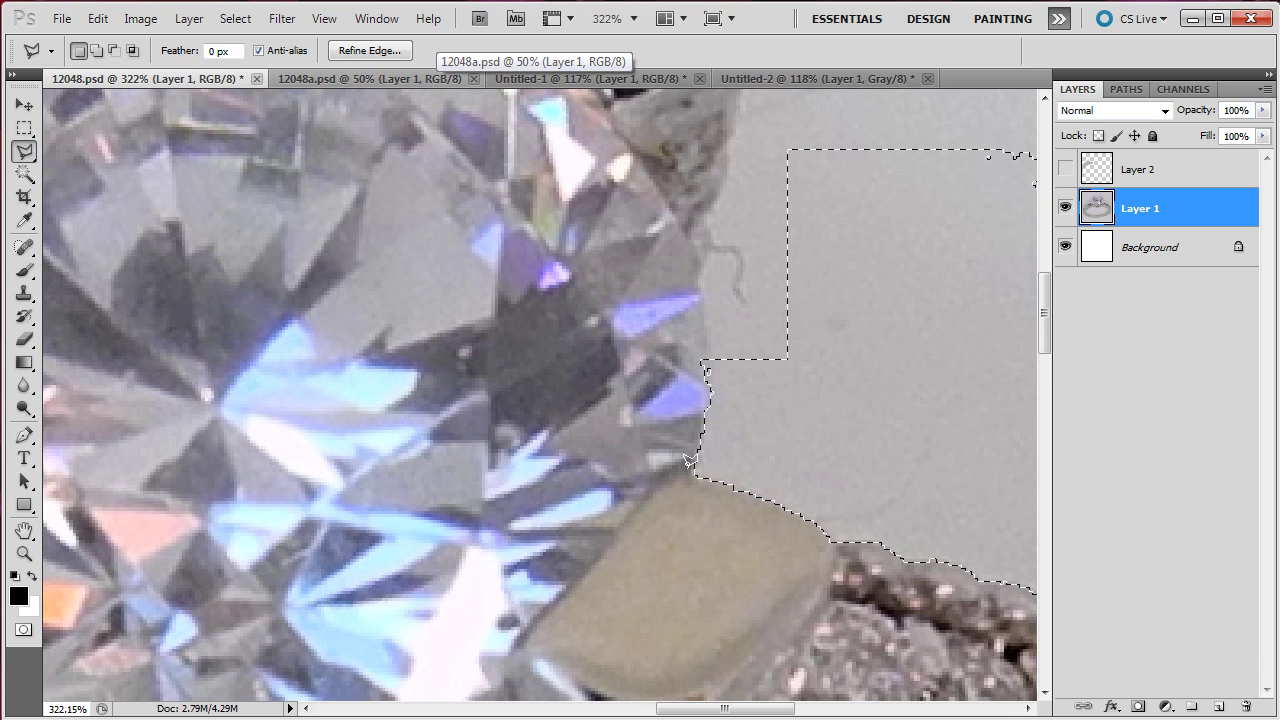
{"action": "key", "text": "alt"}
{"action": "left_click", "coordinate": [724, 344]}
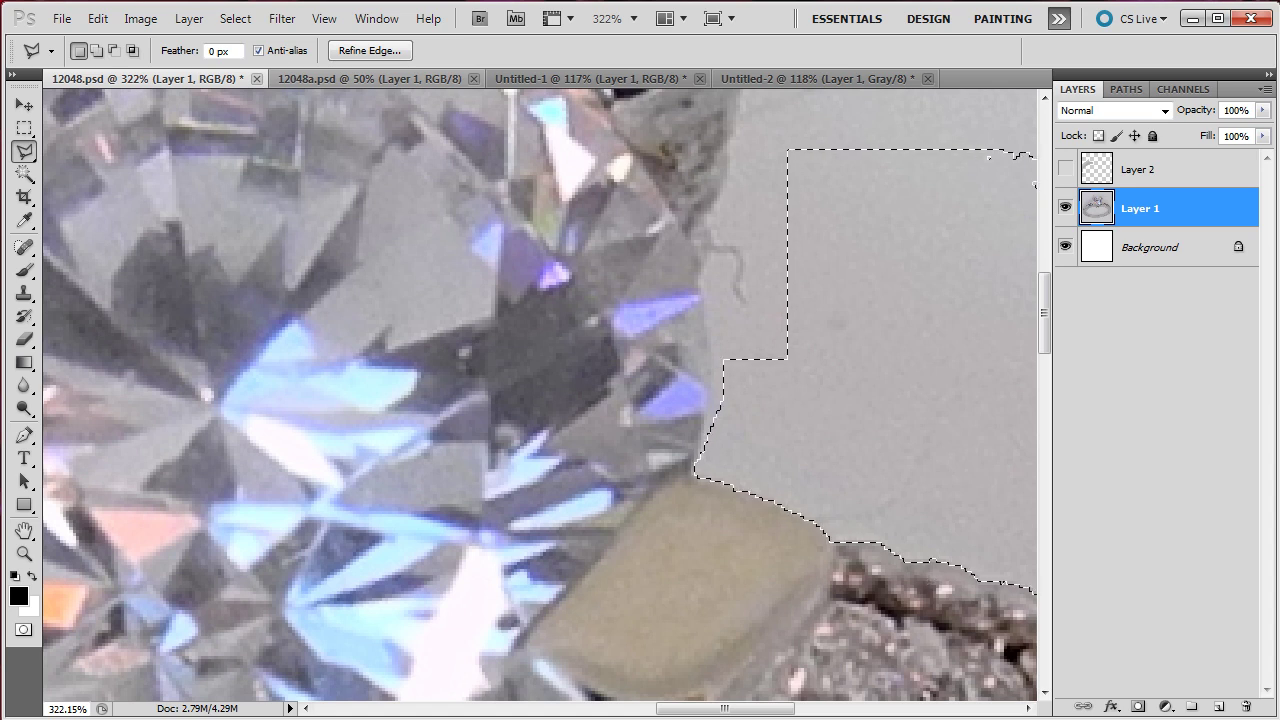
{"action": "left_click_drag", "start_coordinate": [735, 712], "coordinate": [810, 712]}
{"action": "left_click_drag", "start_coordinate": [1040, 325], "coordinate": [1040, 390]}
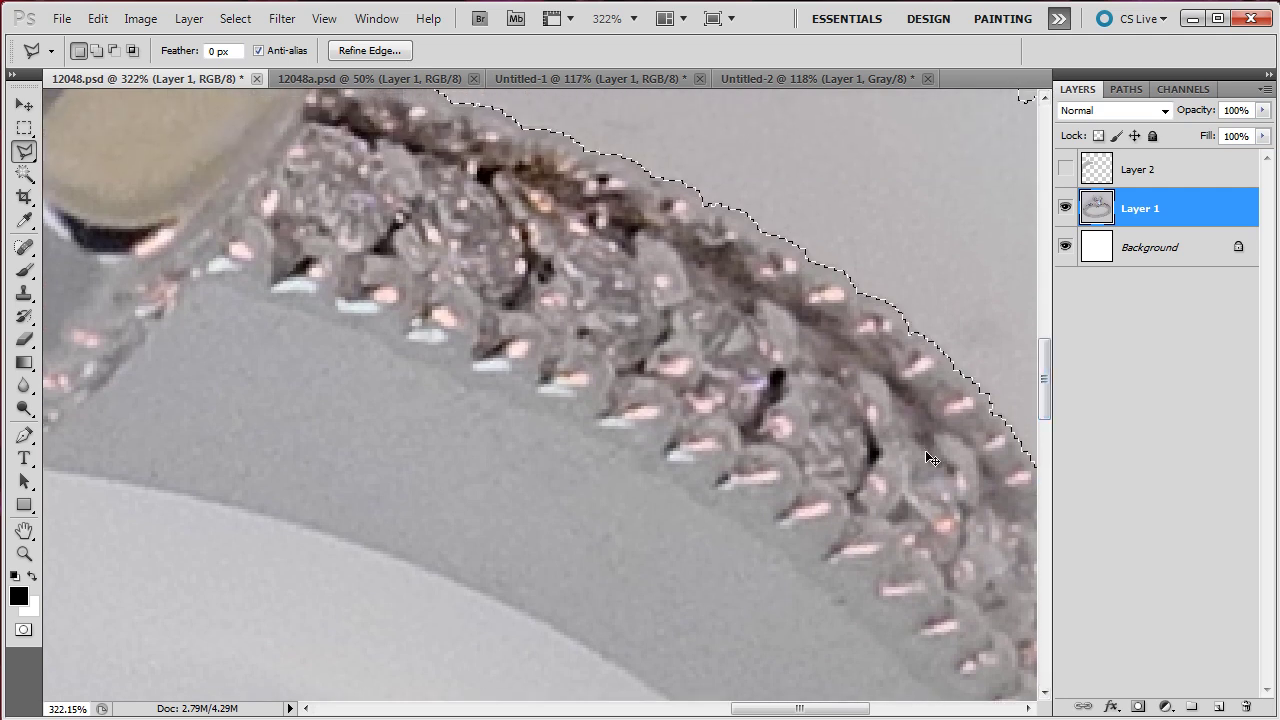
{"action": "key", "text": "ctrl+0"}
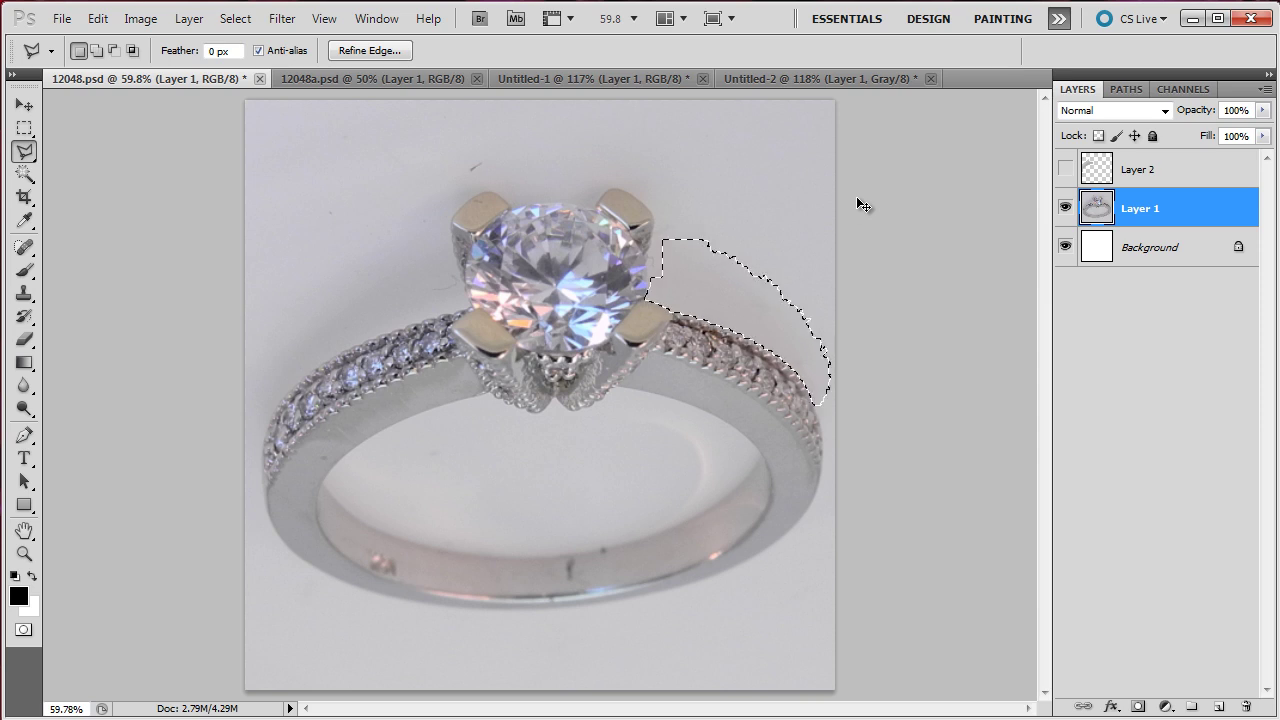
Copy the selected right-side grey background onto a new layer (Layer 3) and check the pieces
{"action": "key", "text": "ctrl+j"}
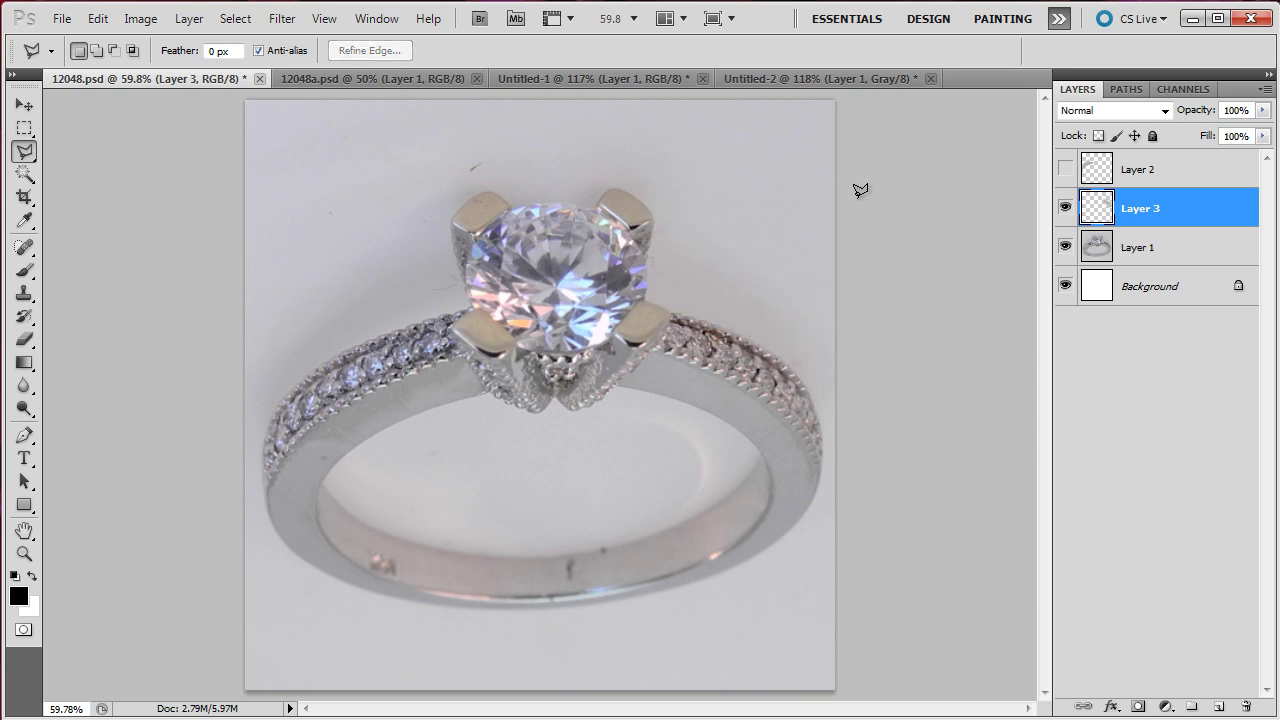
{"action": "left_click", "coordinate": [1066, 169]}
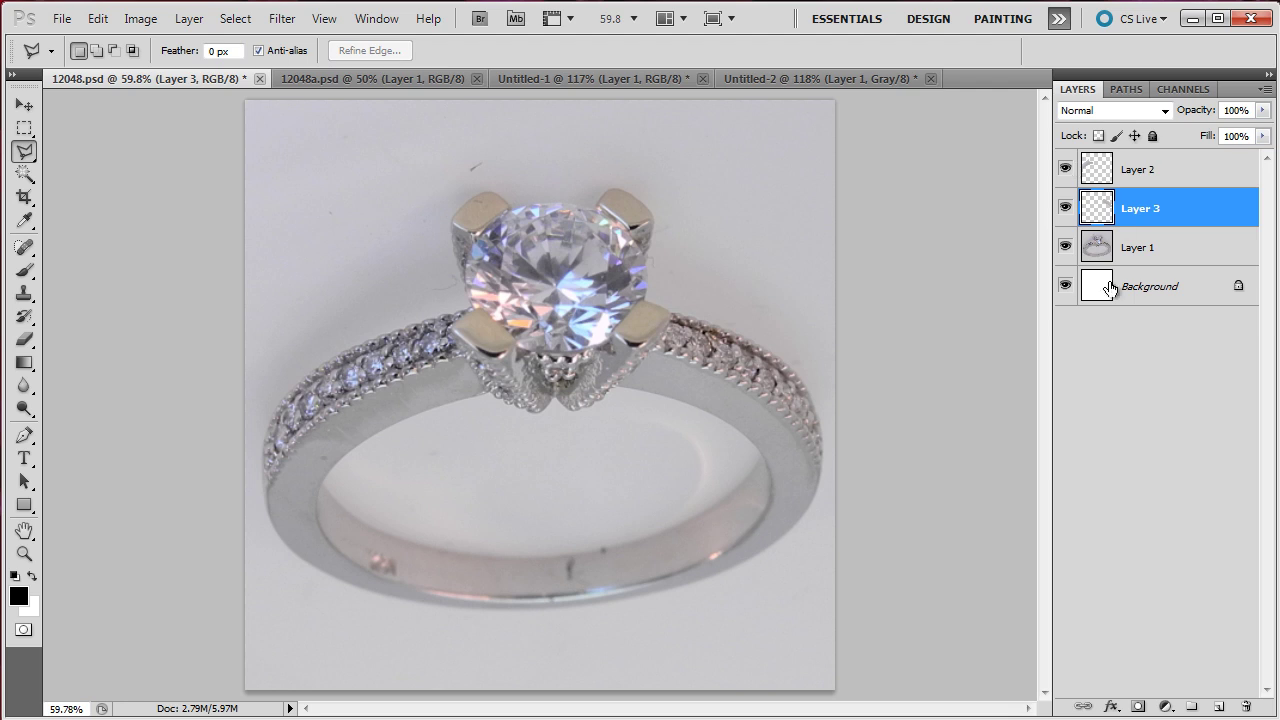
{"action": "left_click", "coordinate": [1066, 247]}
{"action": "left_click", "coordinate": [1066, 247]}
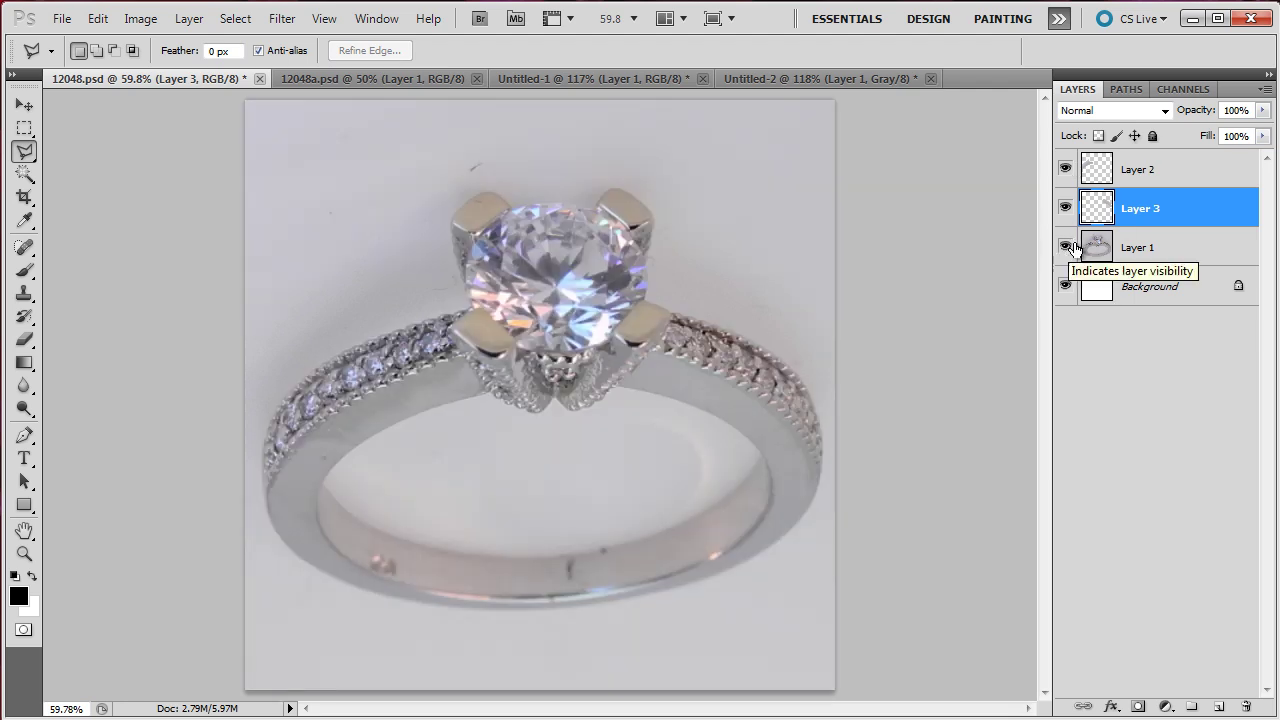
Merge Layer 3 into Layer 2, then verify the combined pieces and make Layer 1 active
{"action": "left_click", "coordinate": [1135, 171], "text": "shift"}
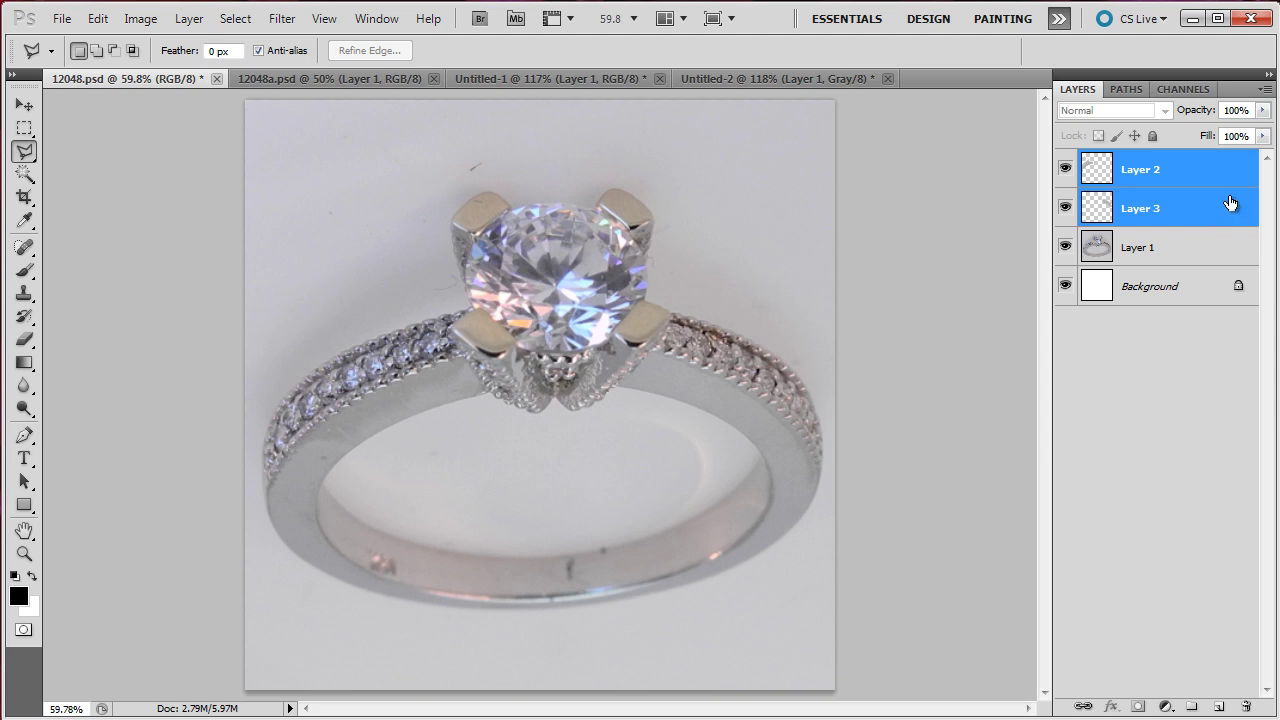
{"action": "key", "text": "ctrl+e"}
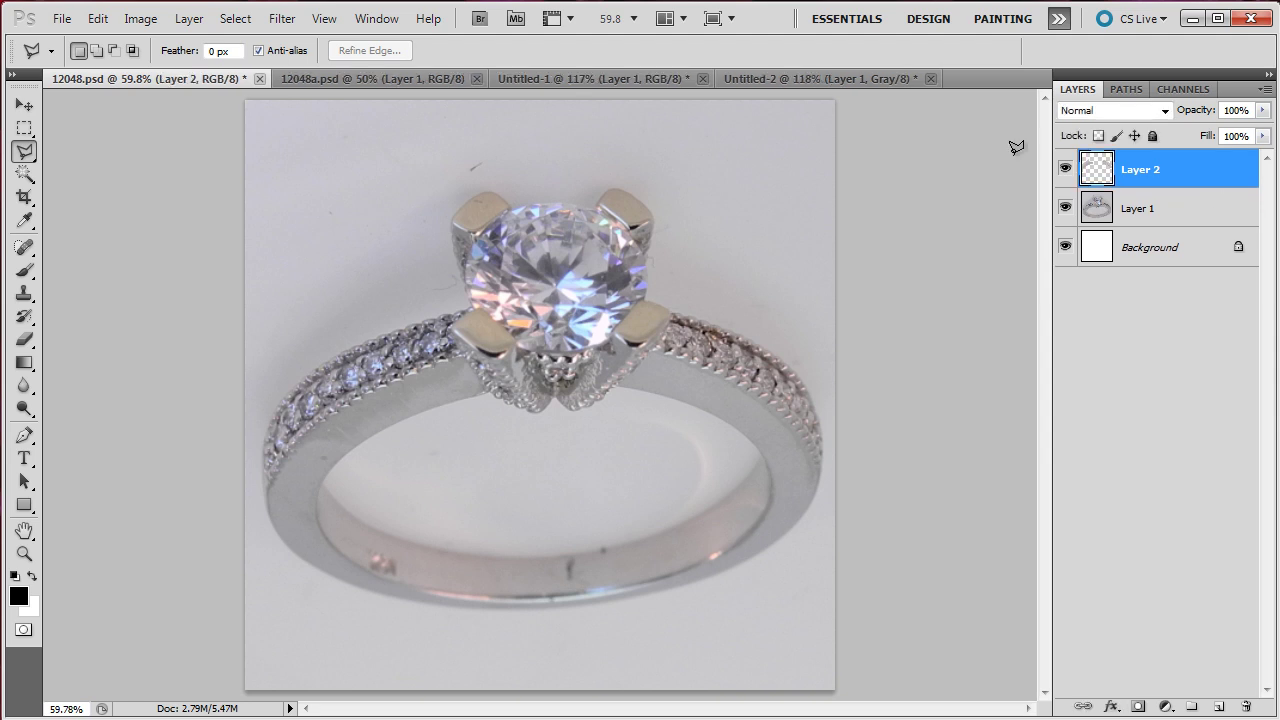
{"action": "left_click", "coordinate": [1065, 210]}
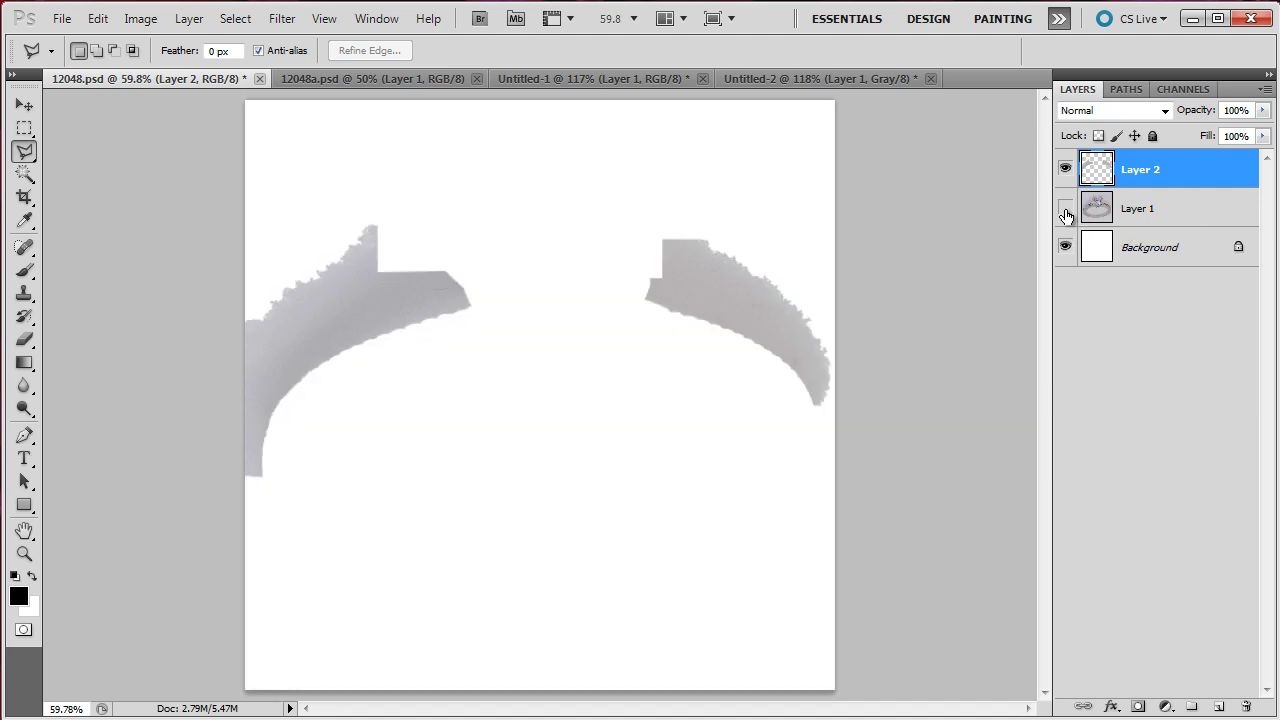
{"action": "left_click", "coordinate": [1065, 210]}
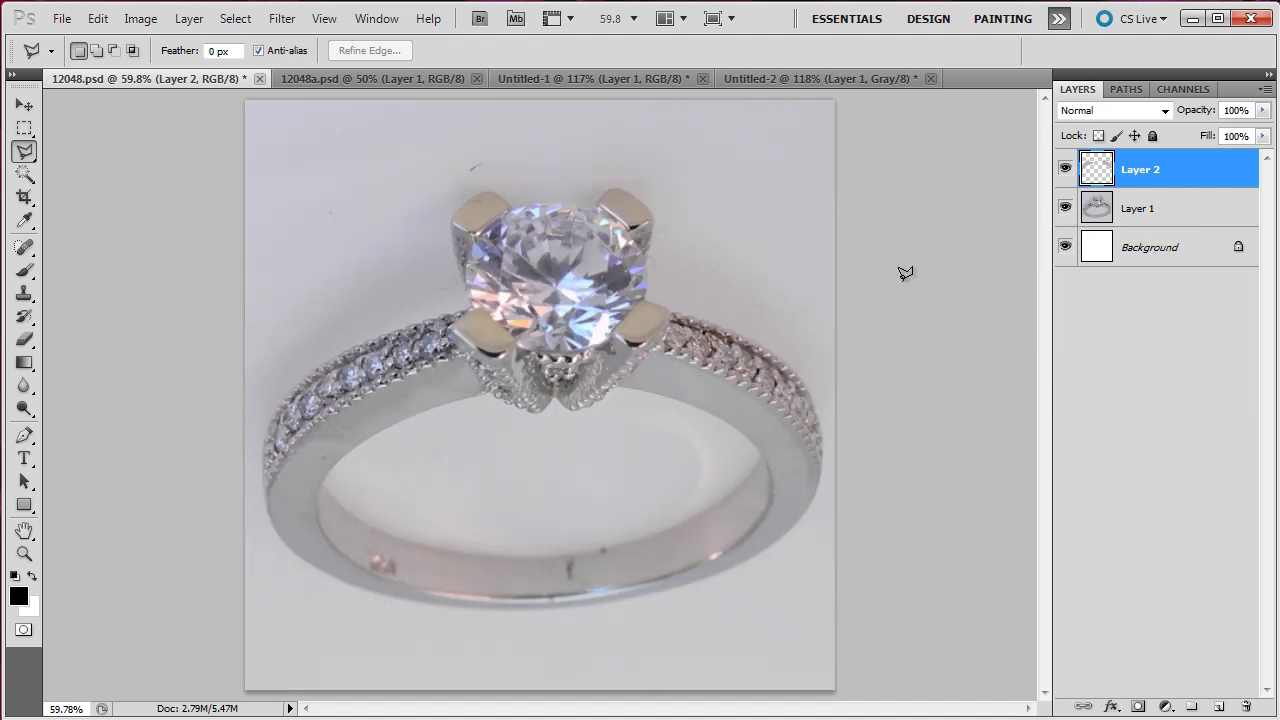
{"action": "left_click", "coordinate": [1065, 168]}
{"action": "left_click", "coordinate": [1110, 208]}
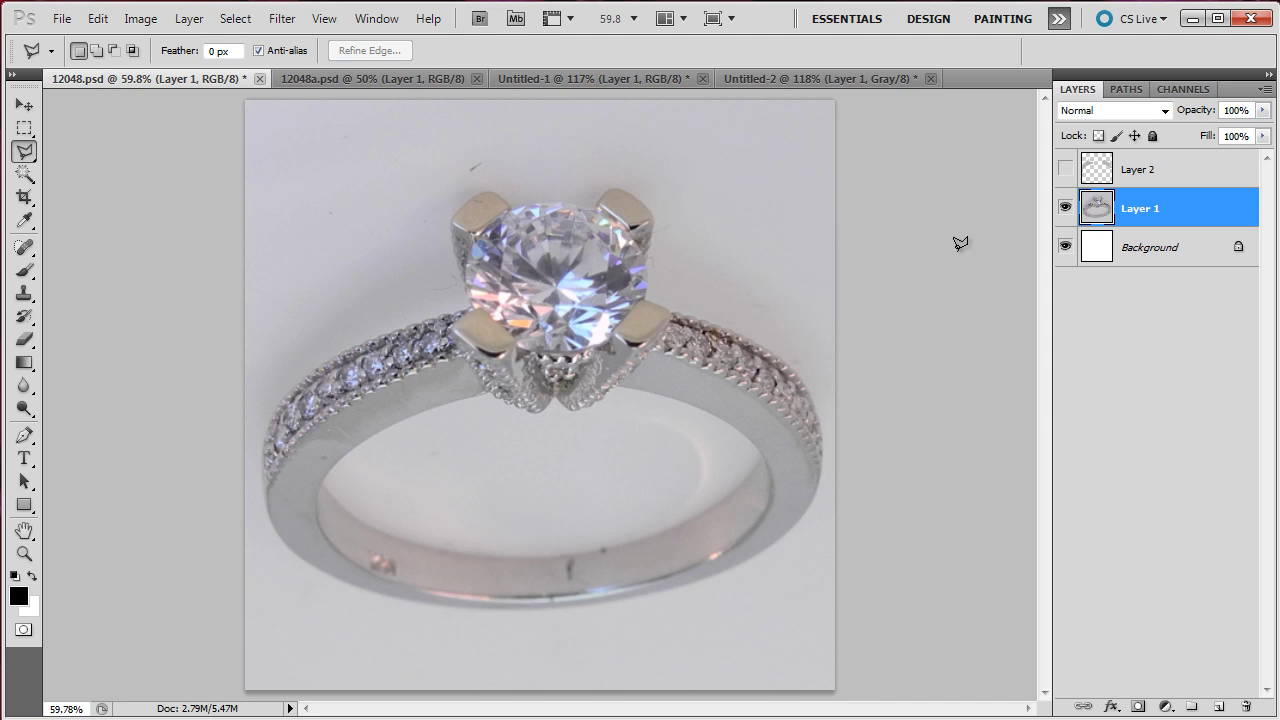
{"action": "left_click", "coordinate": [1065, 172]}
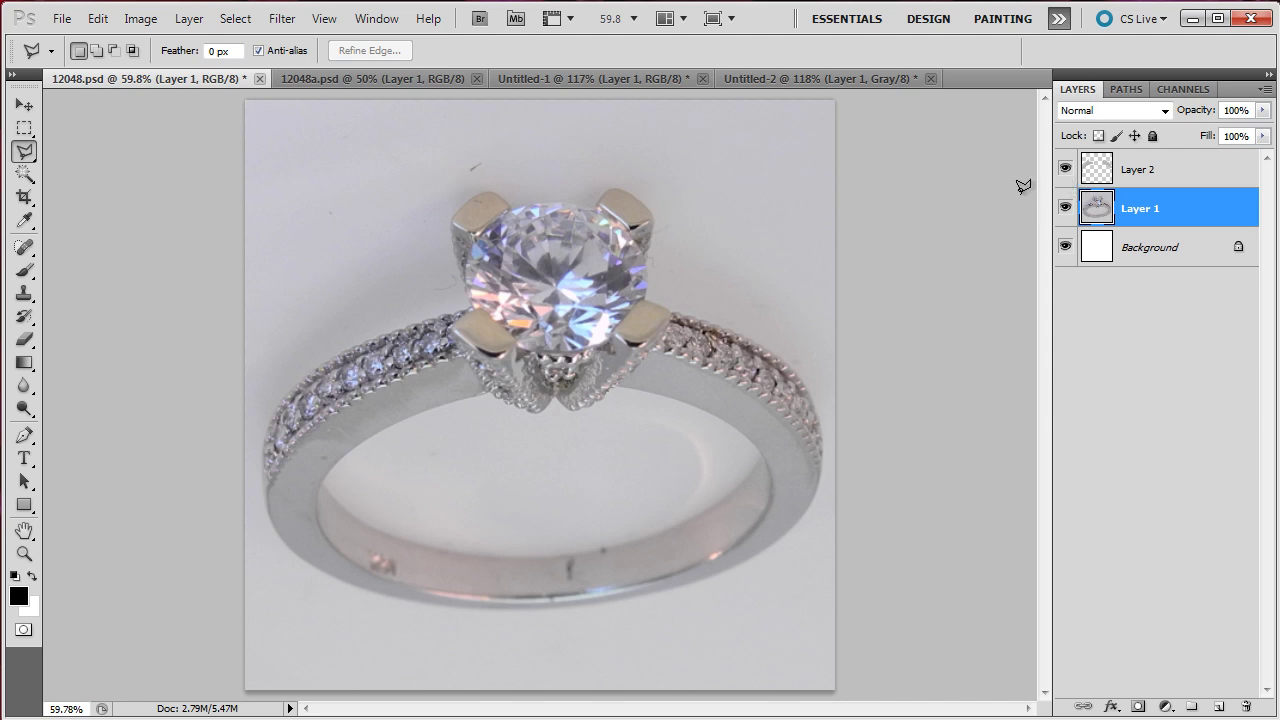